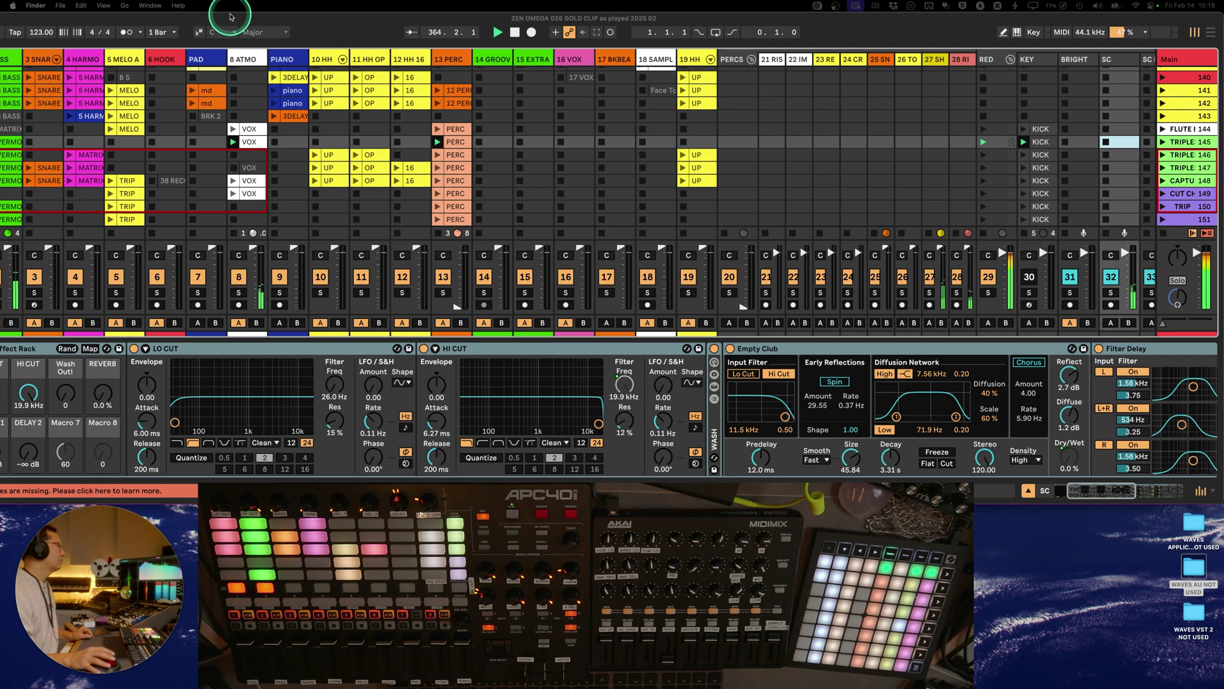
# - Reposition and resize the Live window so the session spans the full screen width with the Main track in view
pyautogui.moveTo(229, 23); pyautogui.dragTo(290, 18)
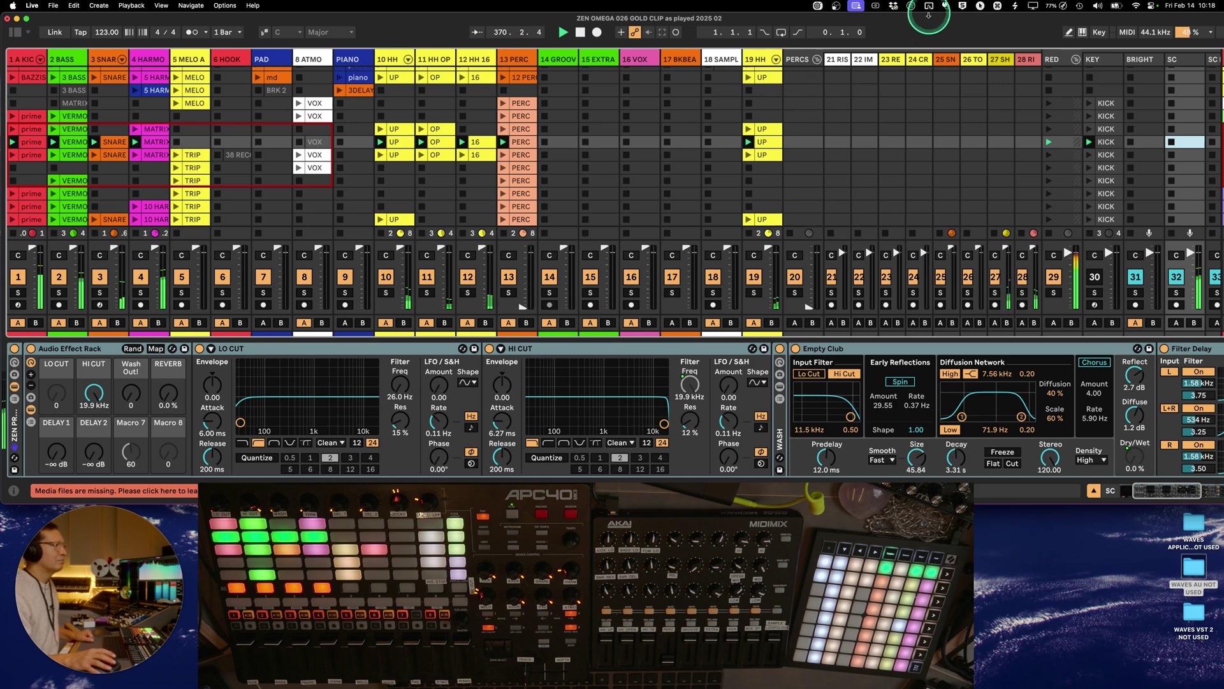
pyautogui.moveTo(929, 26); pyautogui.dragTo(862, 27)
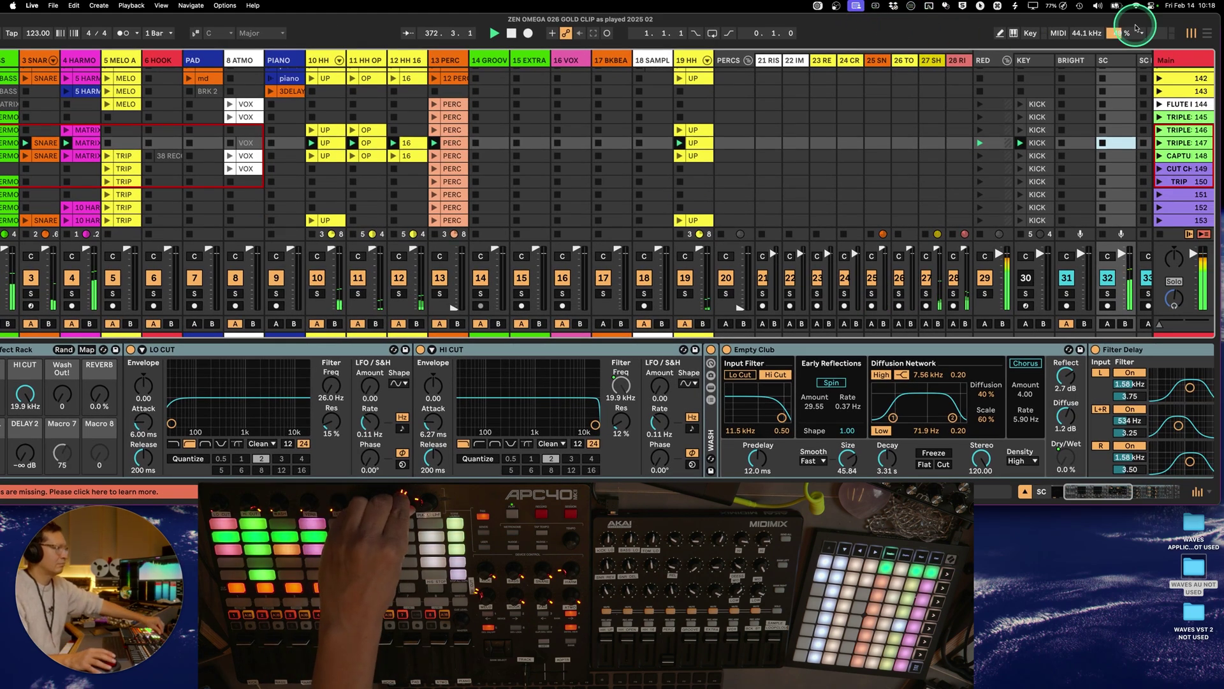
pyautogui.moveTo(1218, 32); pyautogui.dragTo(1117, 31)
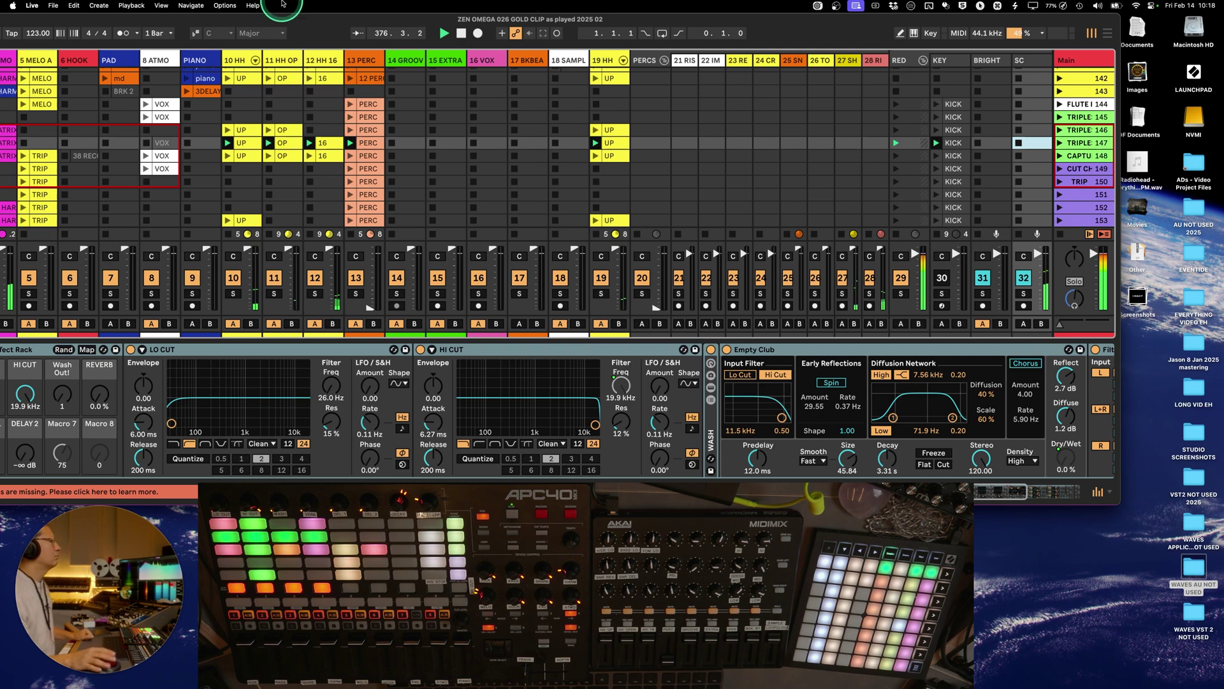
pyautogui.moveTo(315, 25); pyautogui.dragTo(385, 18)
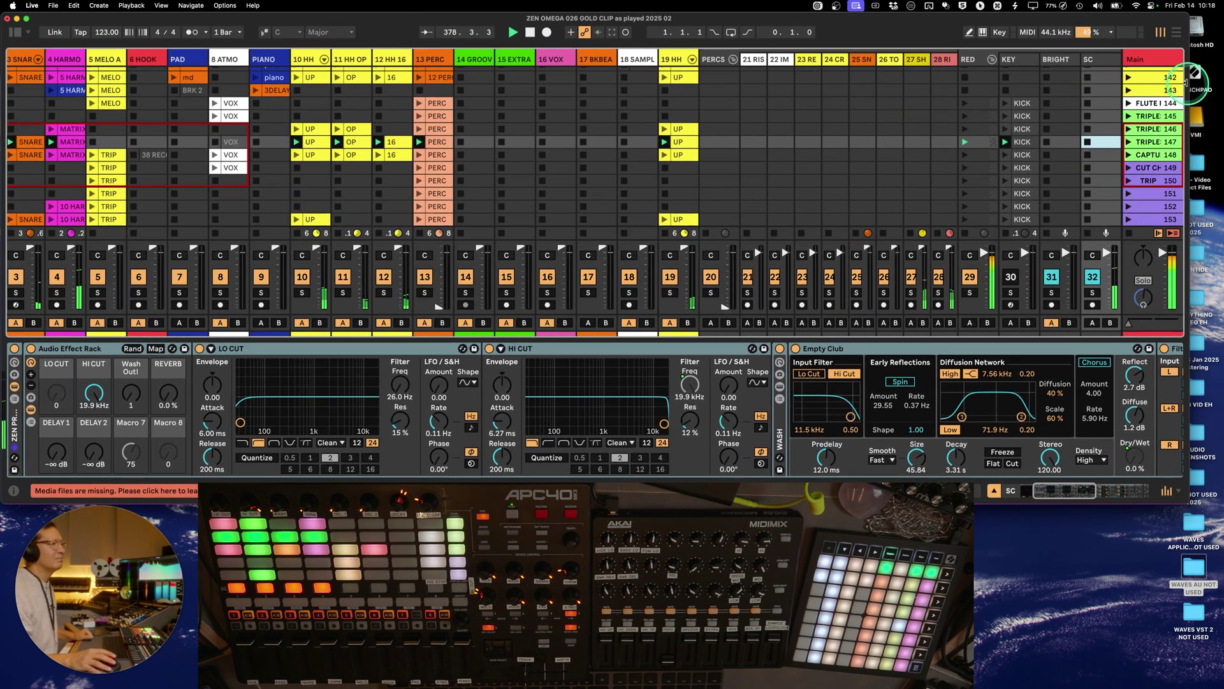
pyautogui.moveTo(1190, 84); pyautogui.dragTo(1221, 82)
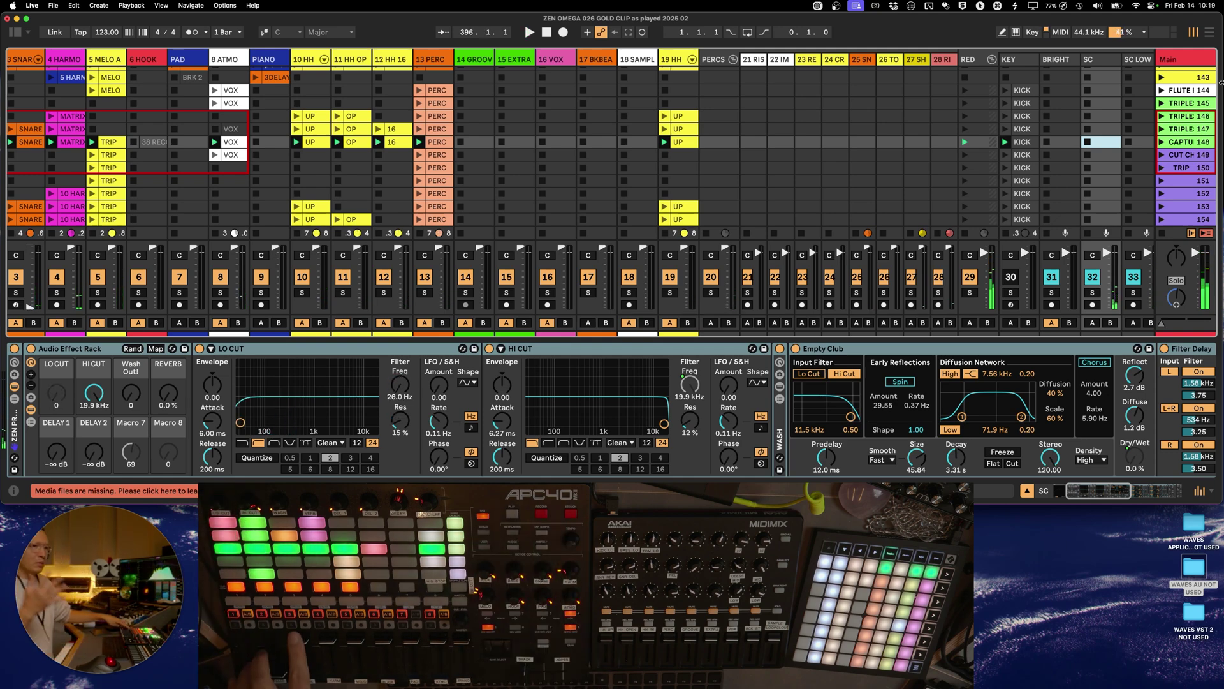
pyautogui.click(1198, 89)
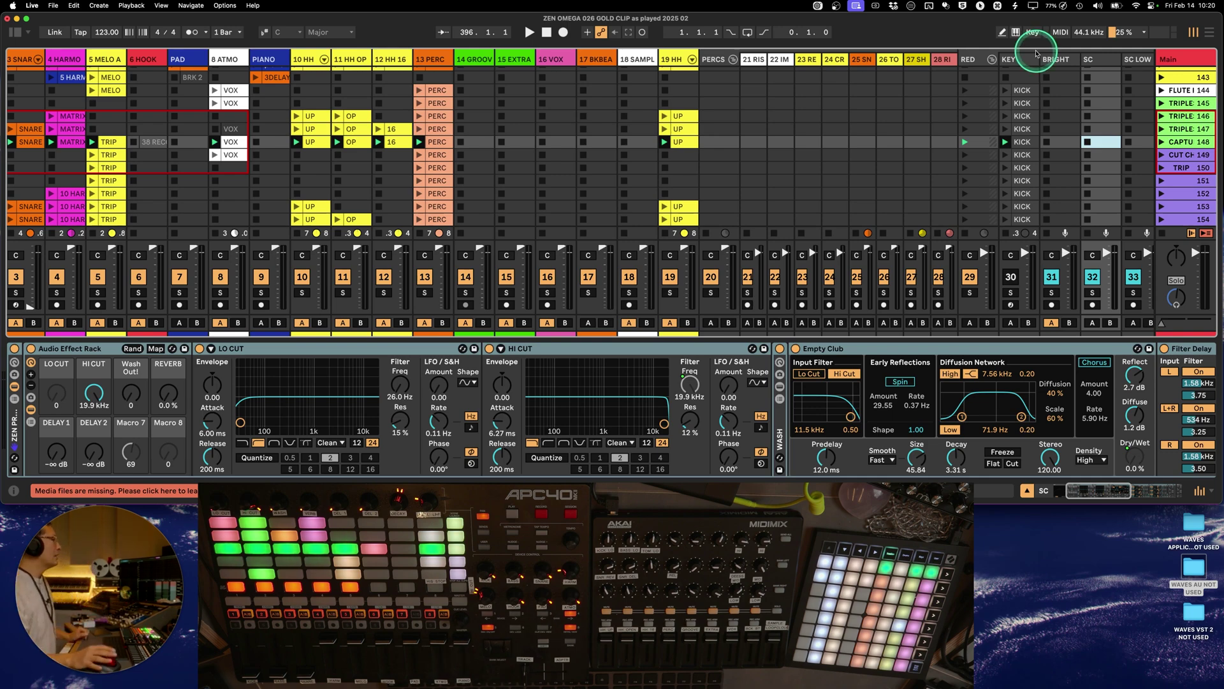
# - Select the MASTERING track and examine its device chain from the Mud and Presence EQ through to the final limiters
pyautogui.hscroll(-5, 214, 129)
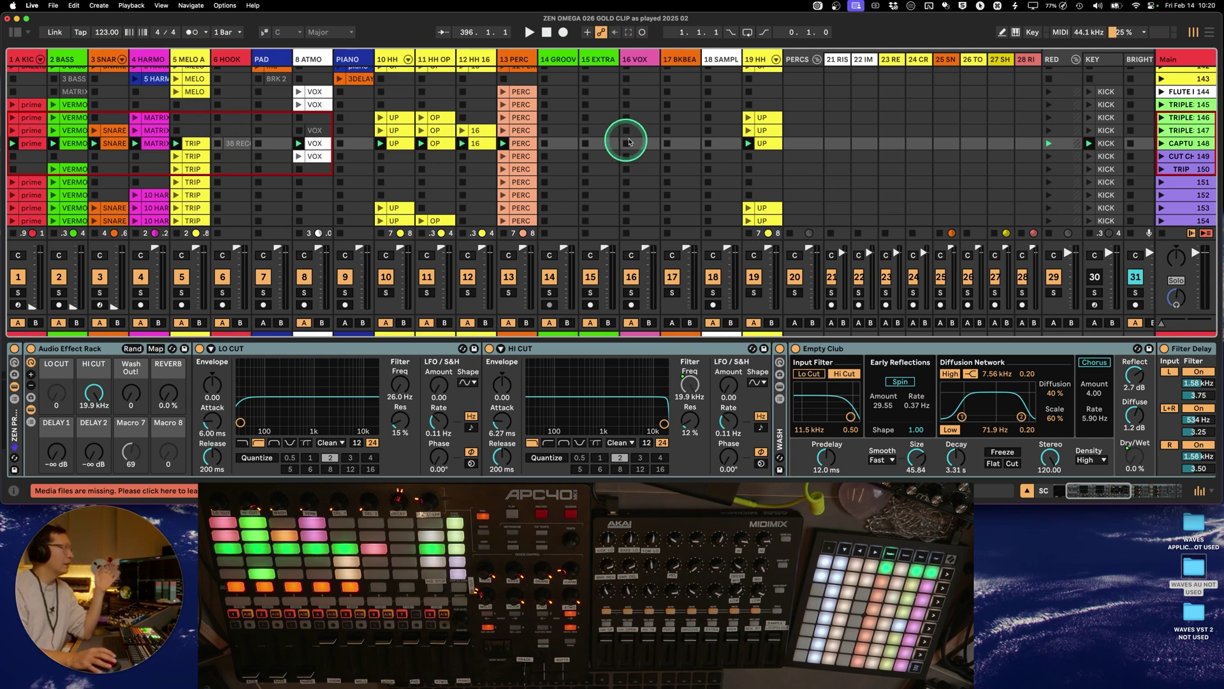
pyautogui.hscroll(10, 670, 141)
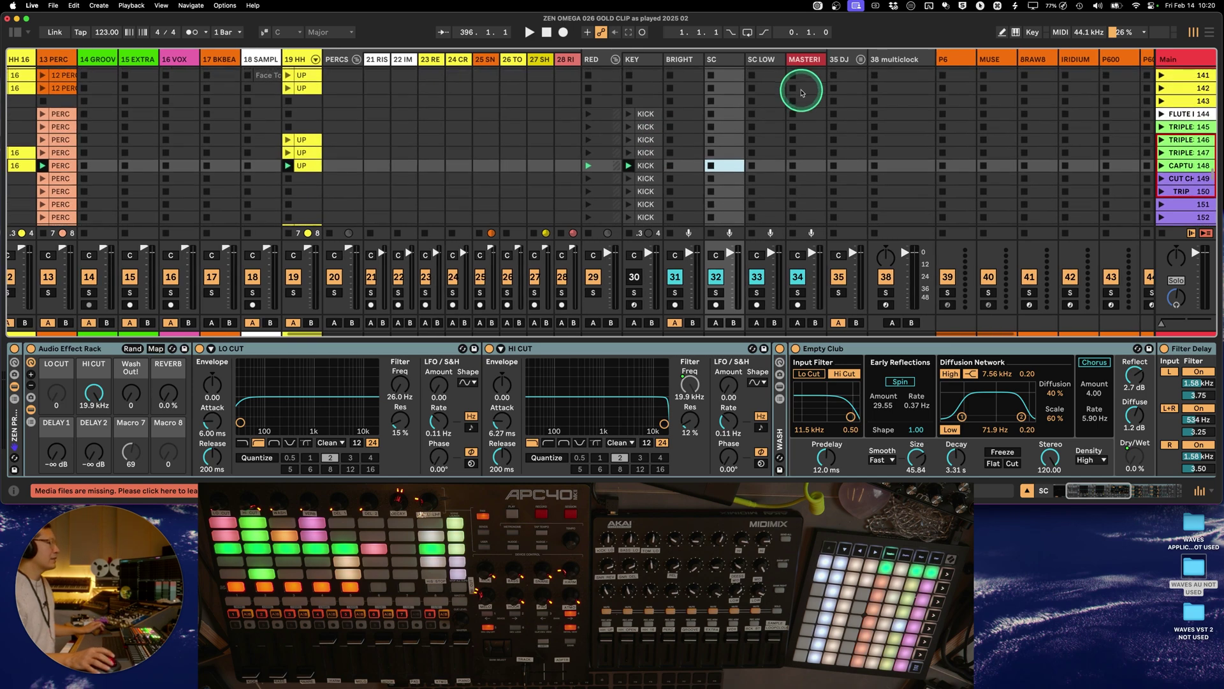
pyautogui.click(806, 61)
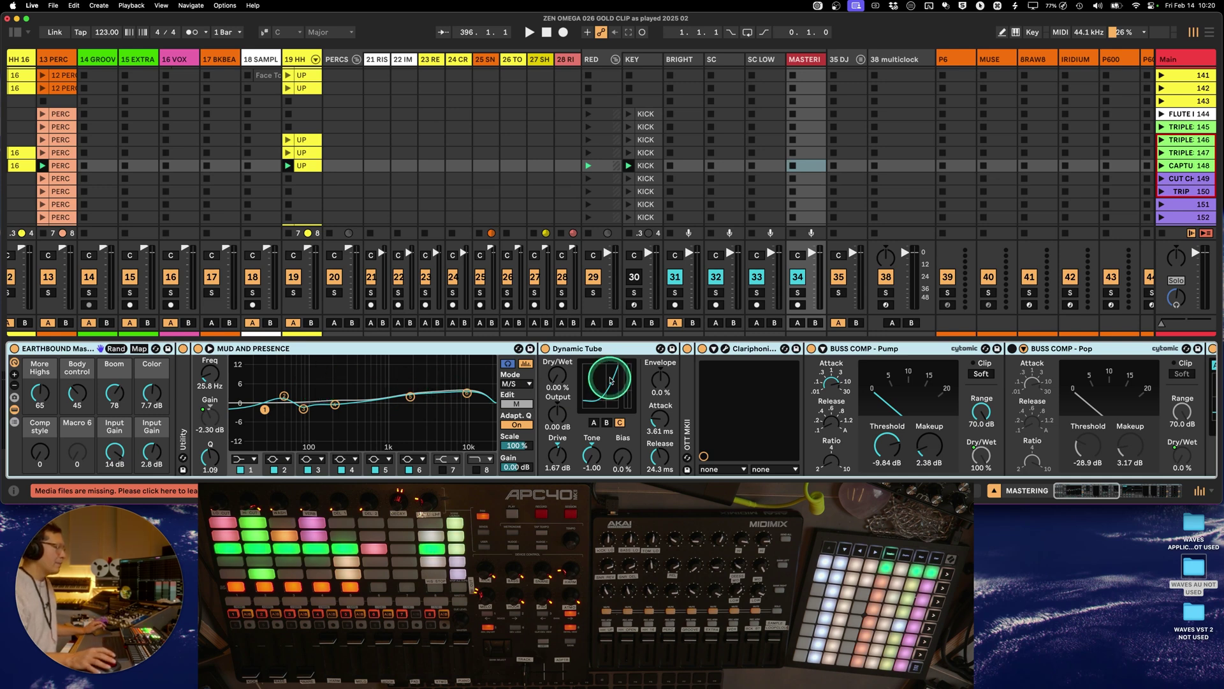
pyautogui.hscroll(1, 574, 383)
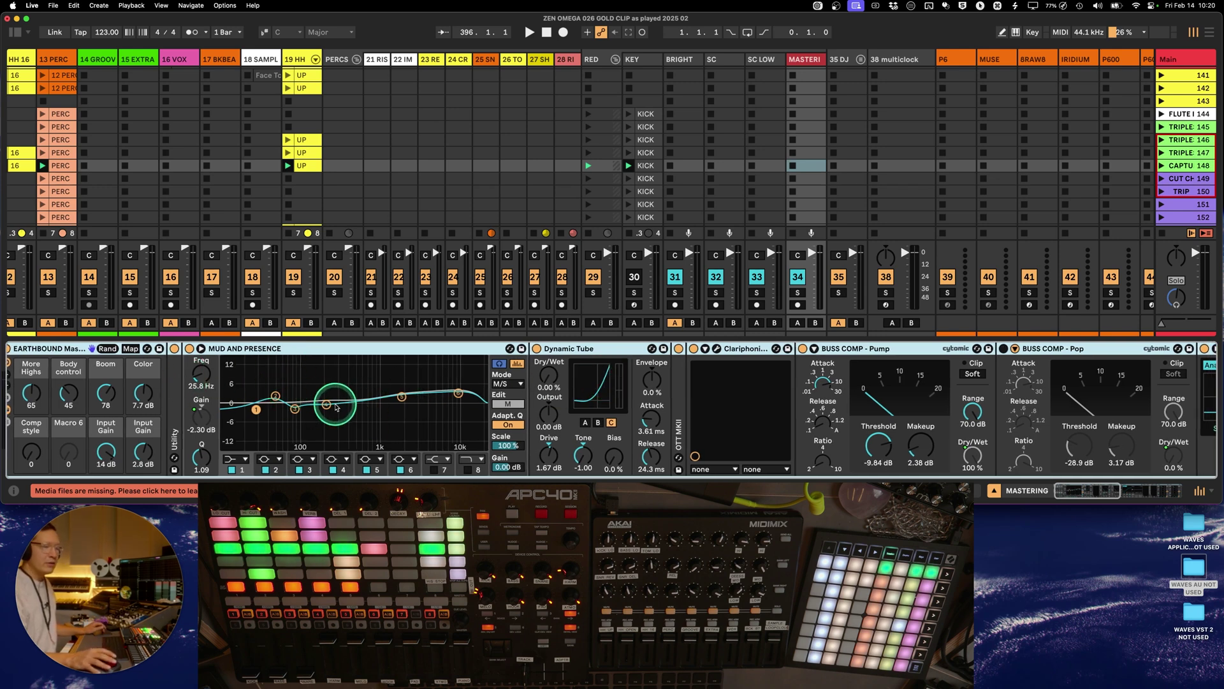
pyautogui.hscroll(2, 382, 402)
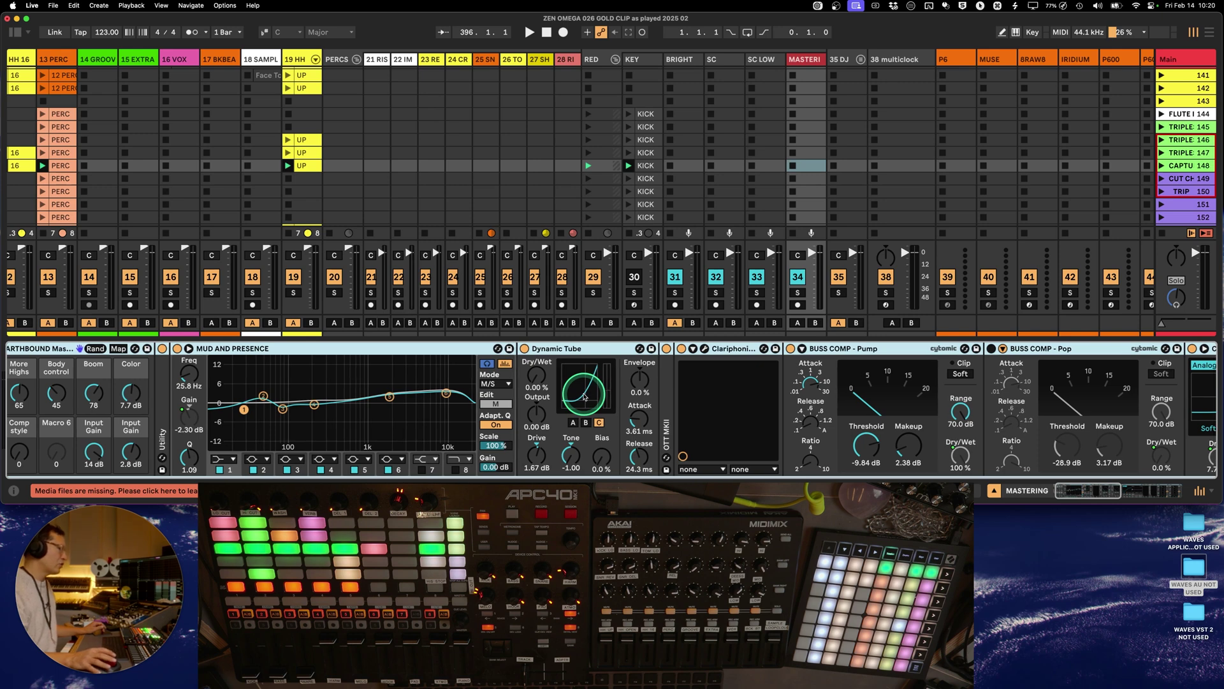
pyautogui.hscroll(6, 638, 399)
pyautogui.hscroll(20, 786, 400)
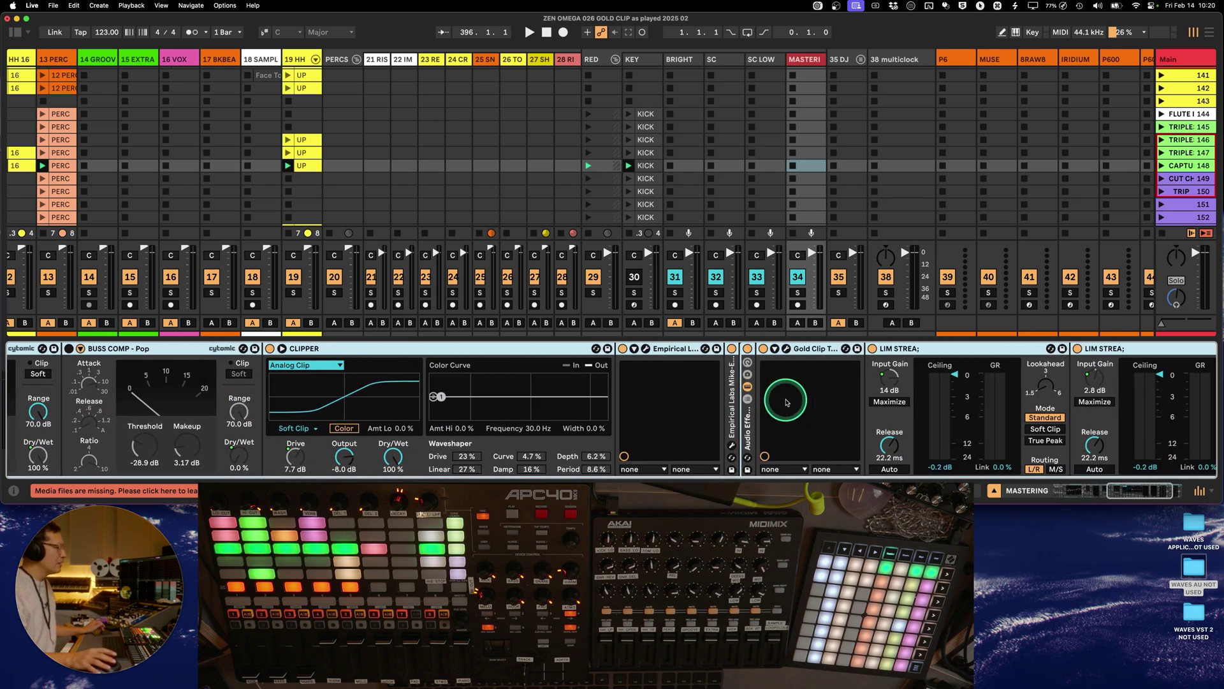
pyautogui.hscroll(8, 787, 402)
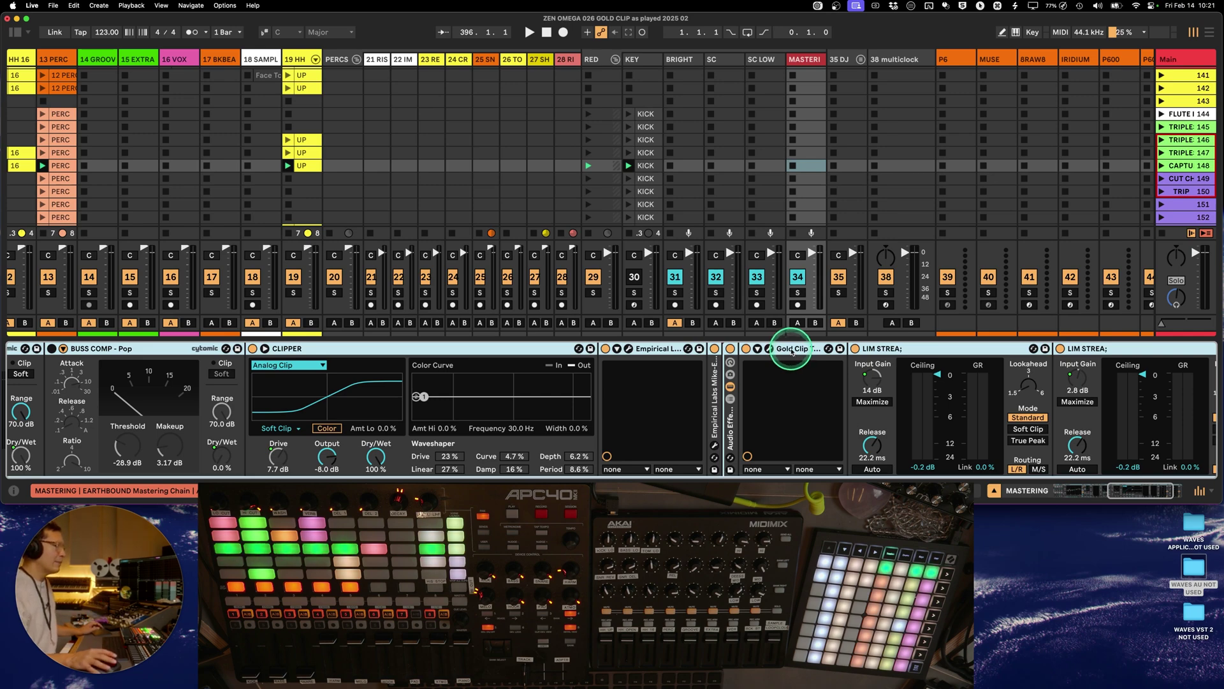
pyautogui.hscroll(3, 791, 350)
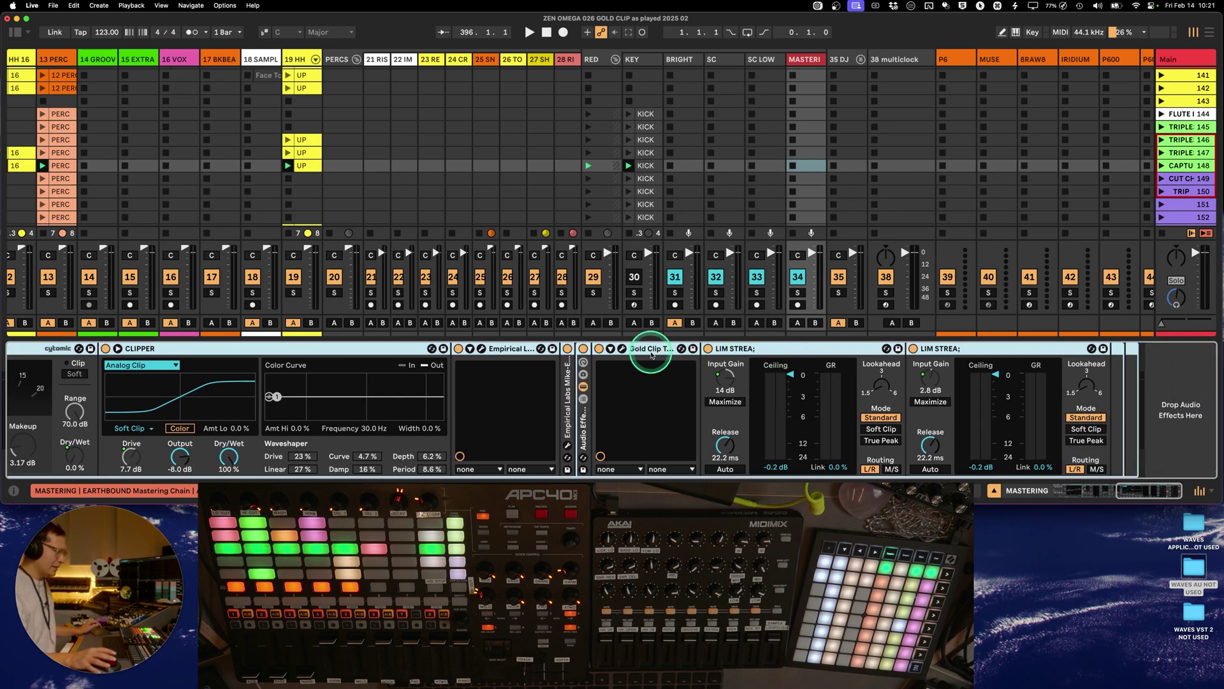
pyautogui.hscroll(-10, 946, 399)
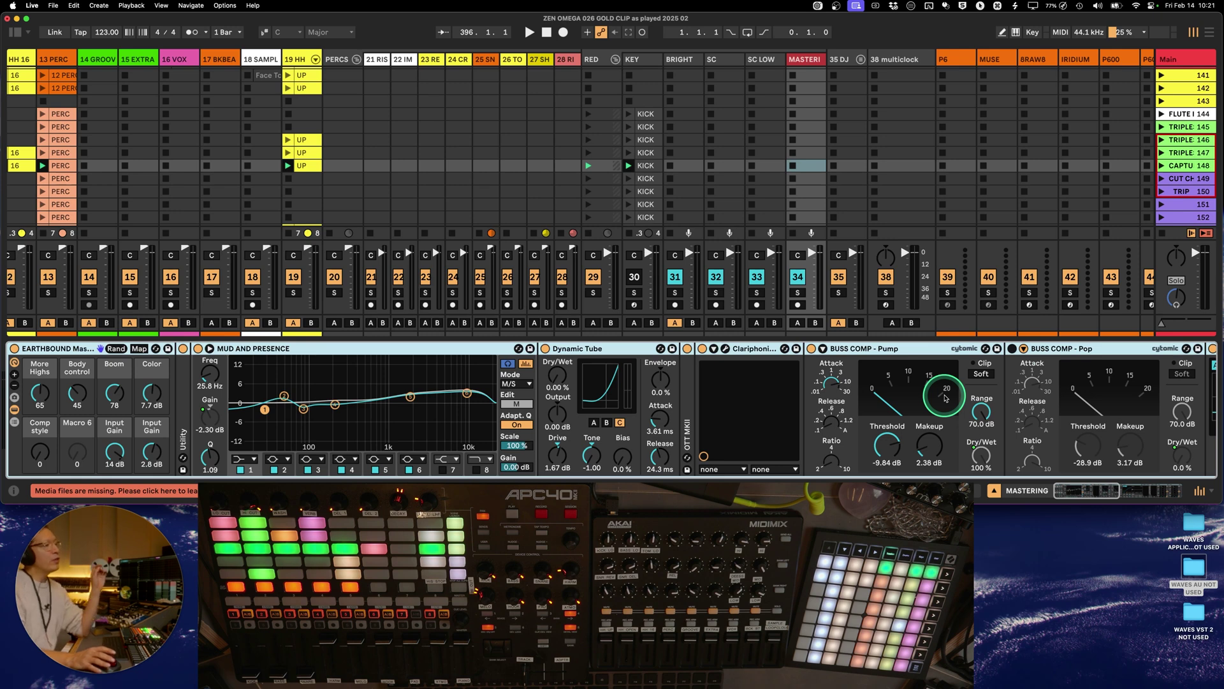
# - Open the Clariphonic equalizer's plug-in window on the MASTERING track for a look, and close it
pyautogui.click(724, 349)
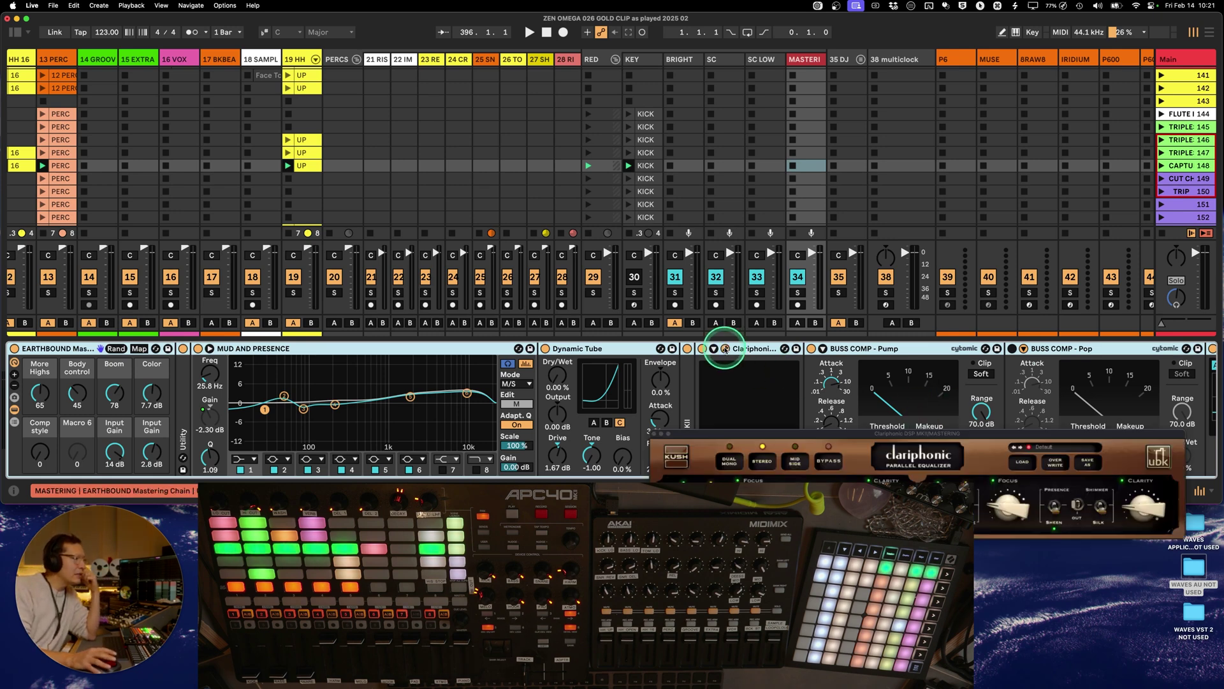
pyautogui.click(655, 435)
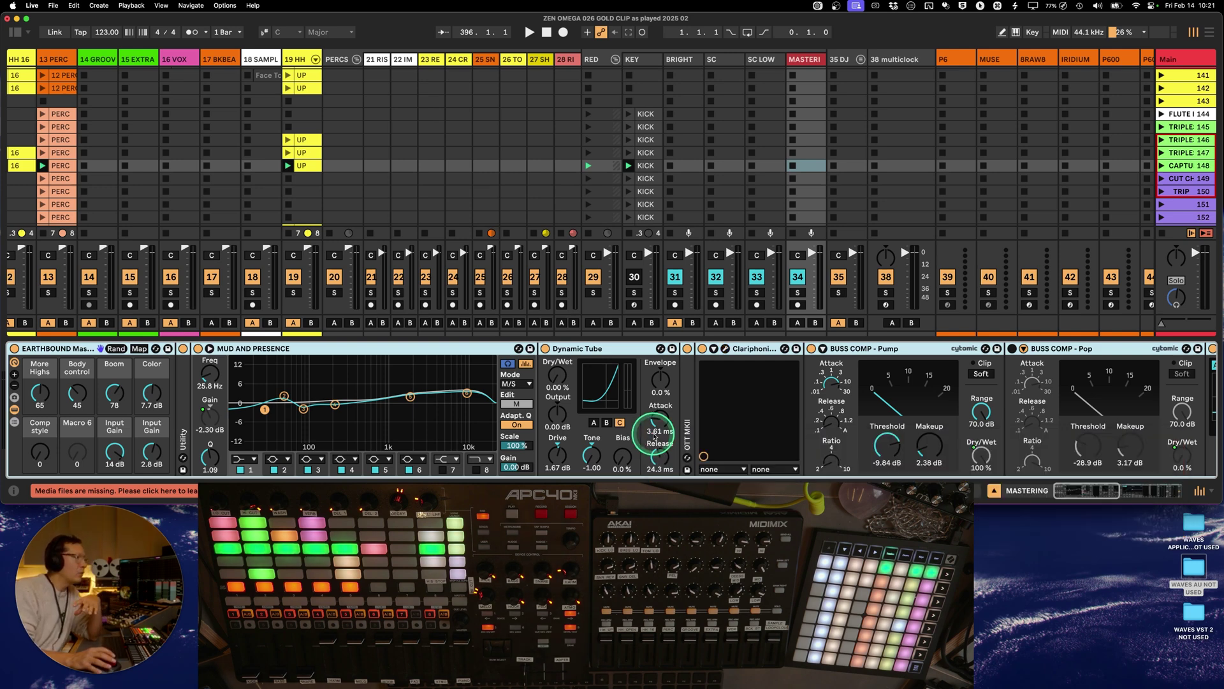
pyautogui.click(698, 429)
pyautogui.click(799, 436)
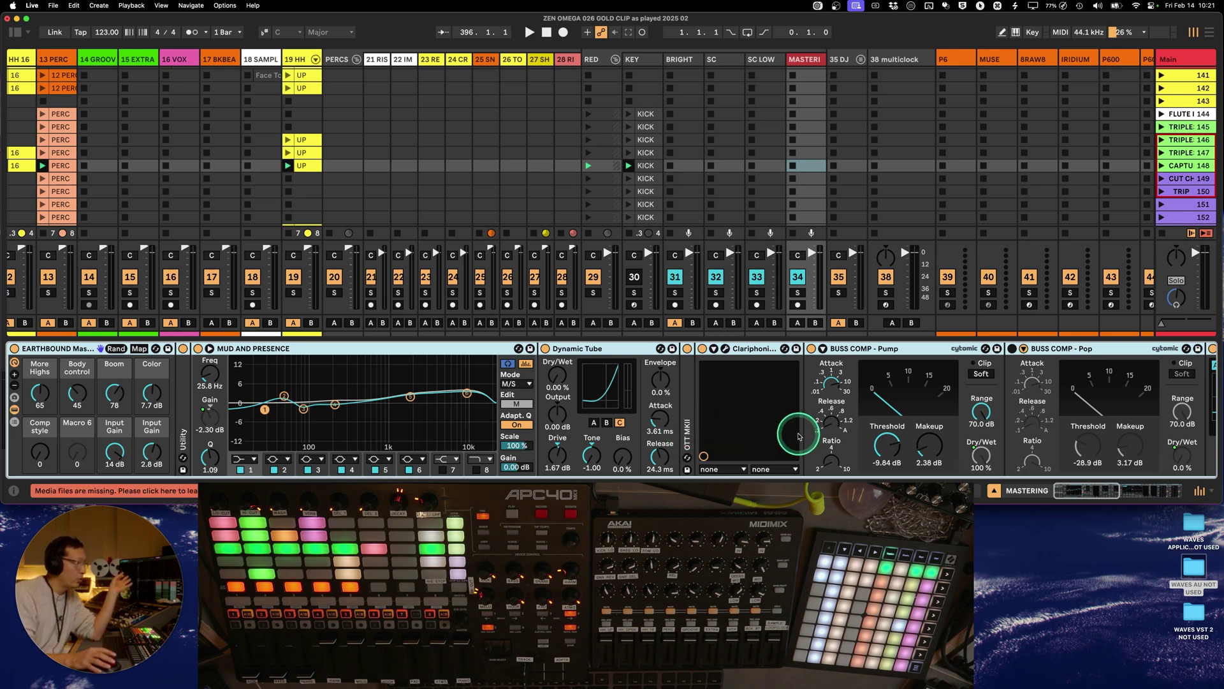
pyautogui.click(882, 284)
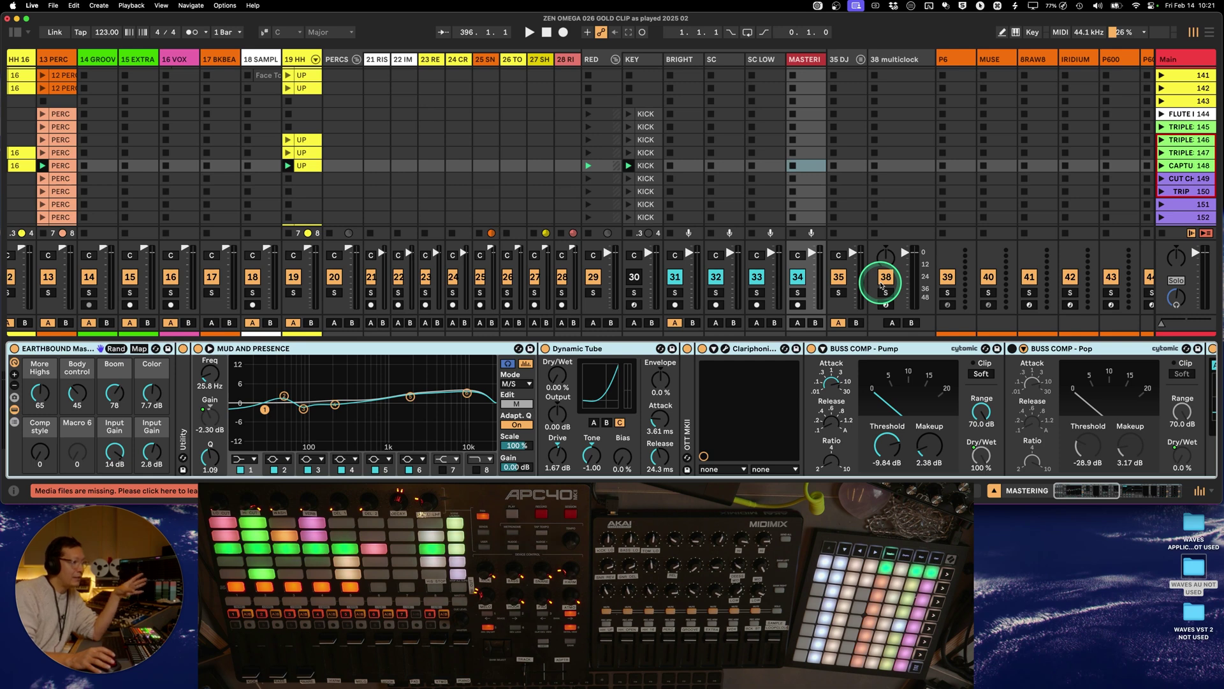
pyautogui.click(879, 278)
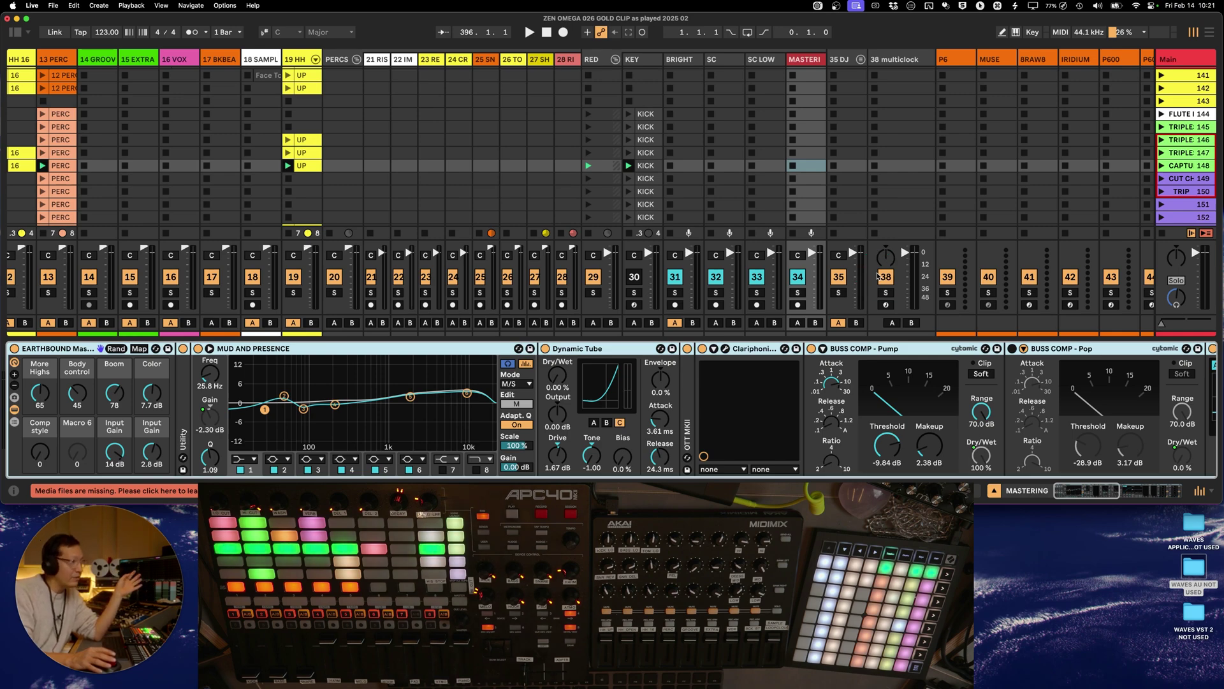
pyautogui.click(878, 278)
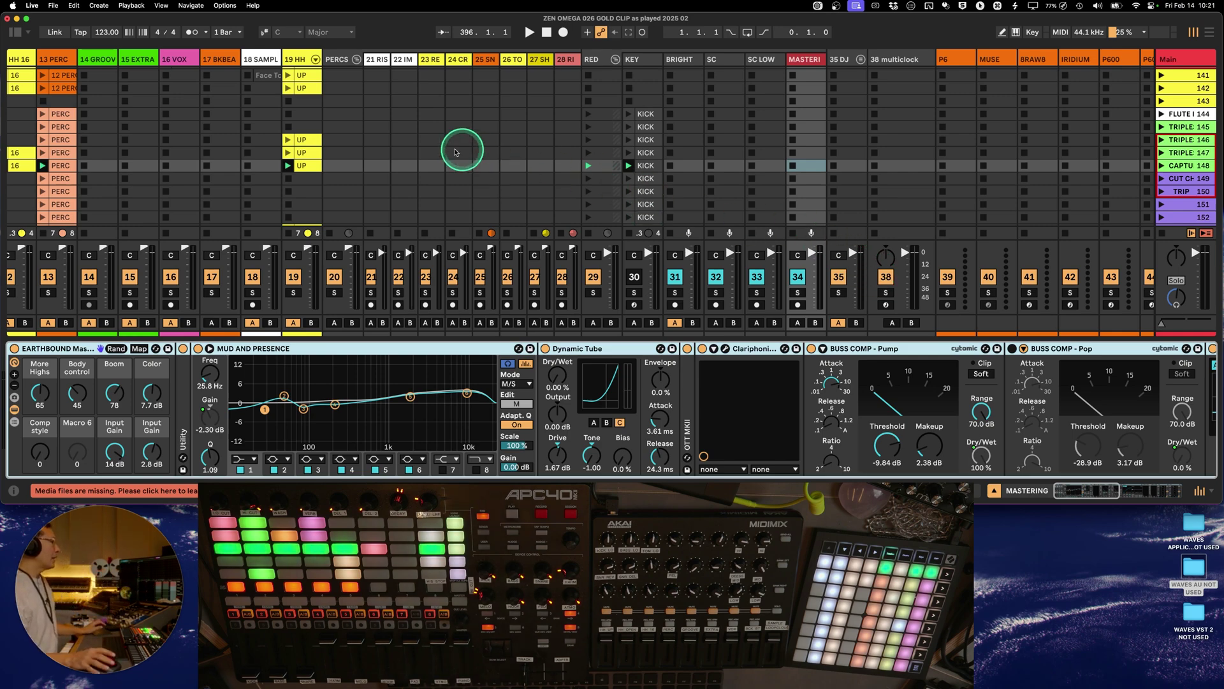
# - Look over the clip grid from track 1 onwards and select the SC track to show its Audio Effect Rack
pyautogui.hscroll(-10, 456, 152)
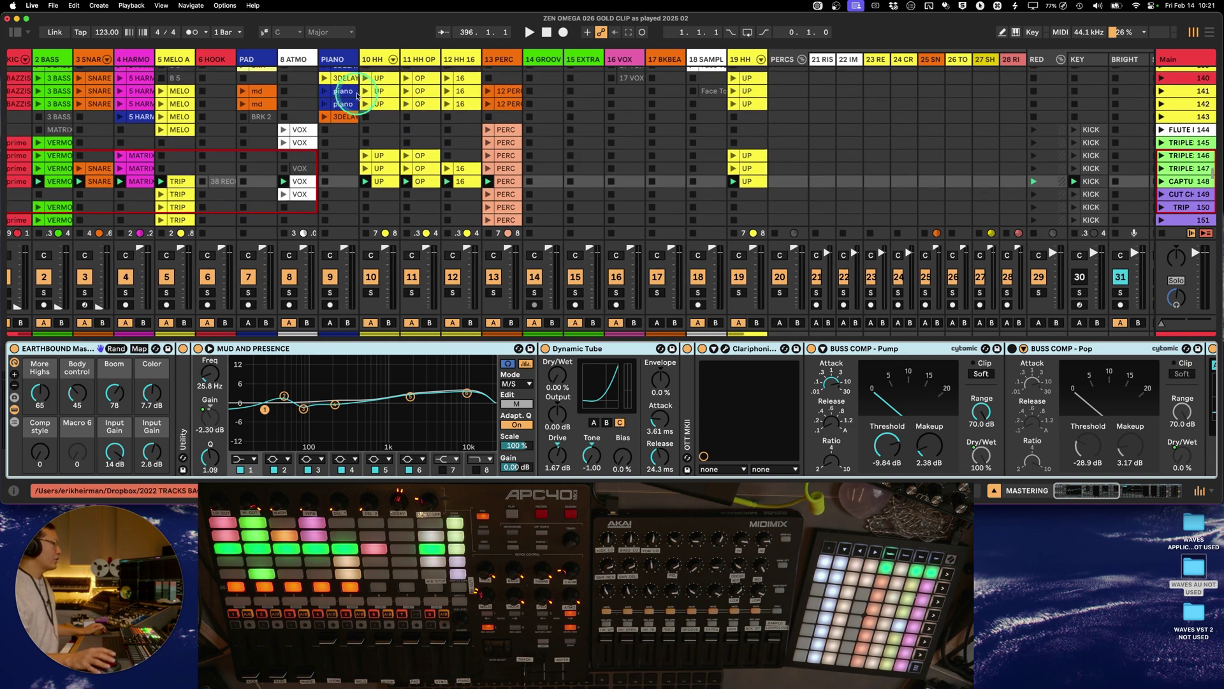
pyautogui.scroll(2, 446, 102)
pyautogui.hscroll(-1, 447, 102)
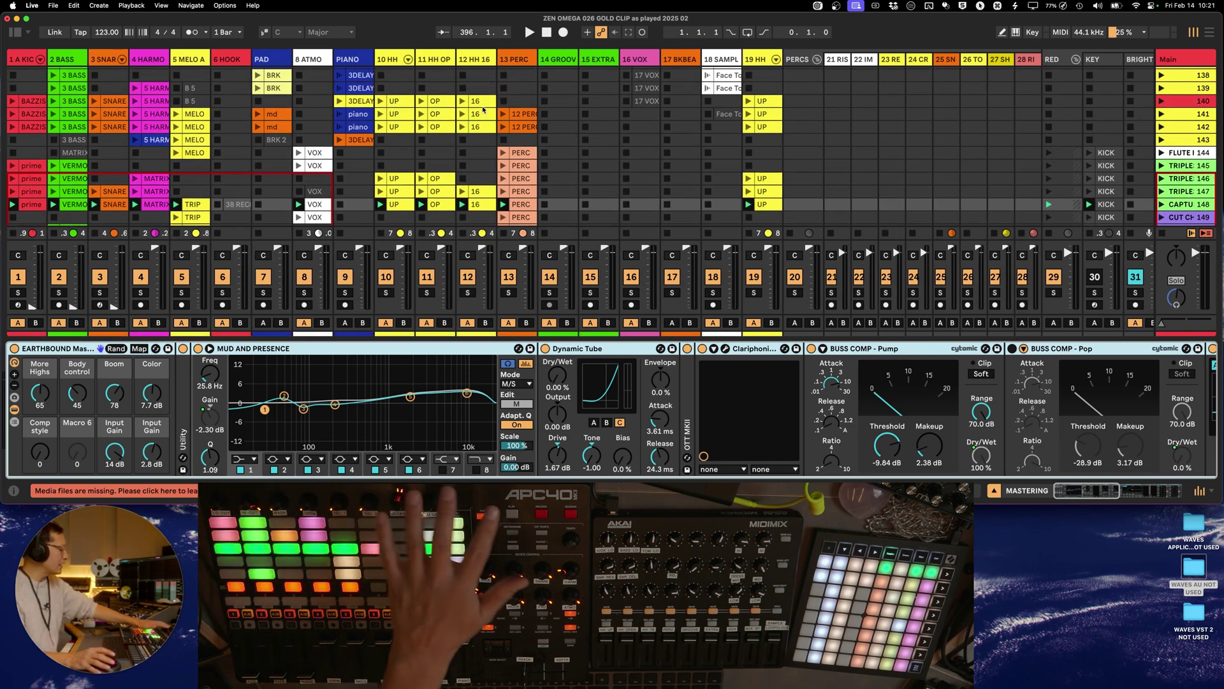
pyautogui.hscroll(1, 781, 95)
pyautogui.scroll(1, 781, 96)
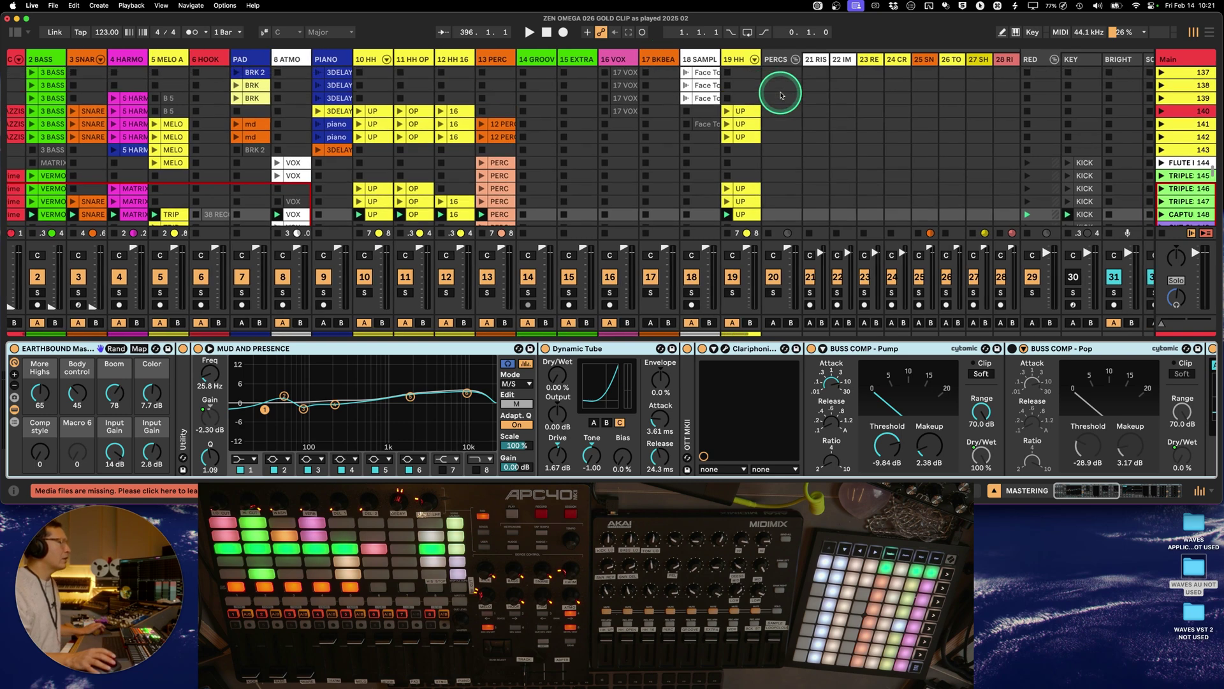
pyautogui.hscroll(5, 910, 66)
pyautogui.scroll(3, 910, 66)
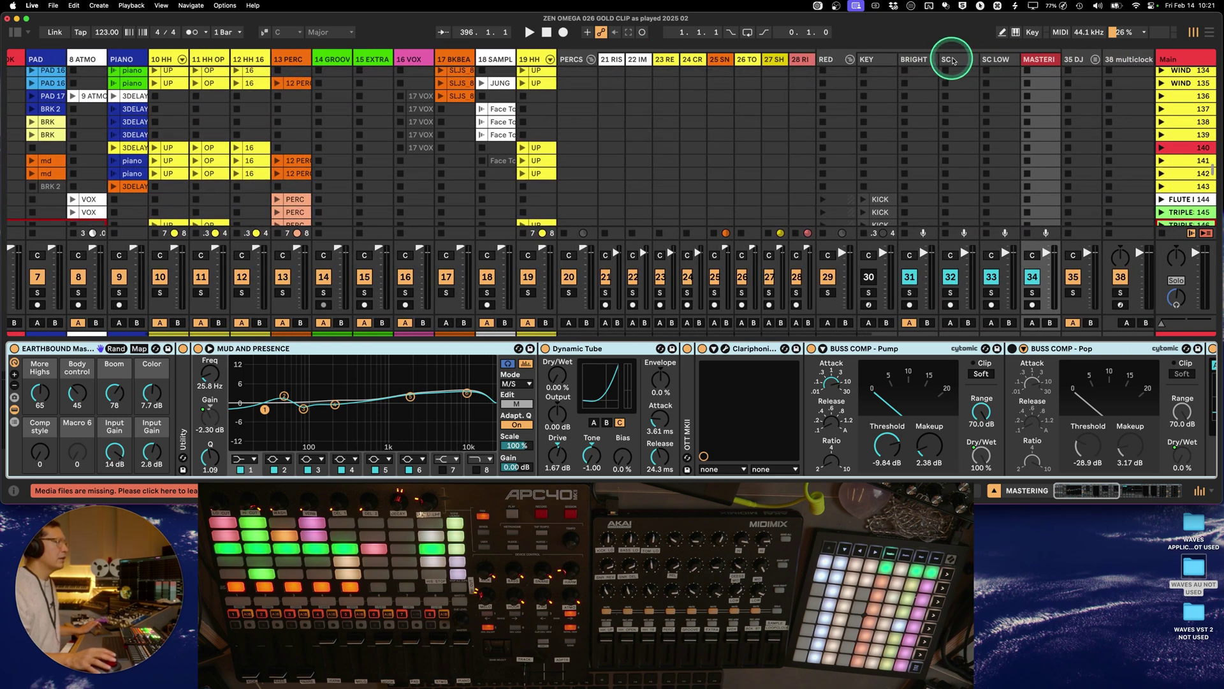
pyautogui.click(954, 62)
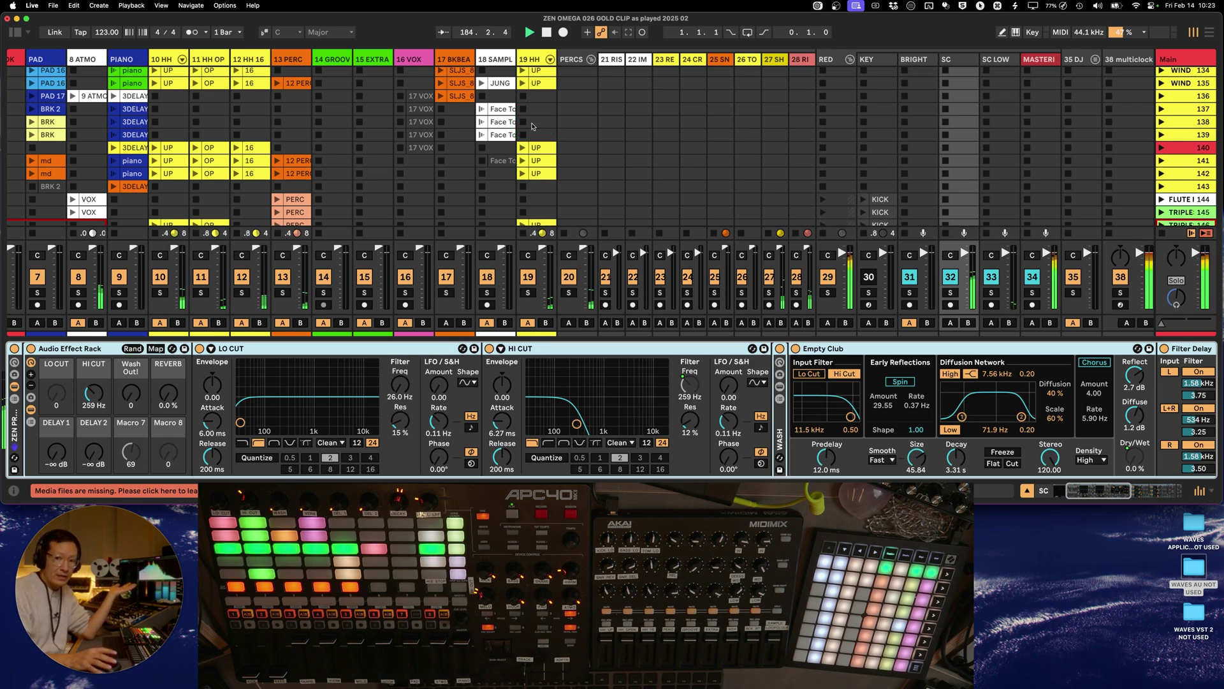
pyautogui.click(570, 132)
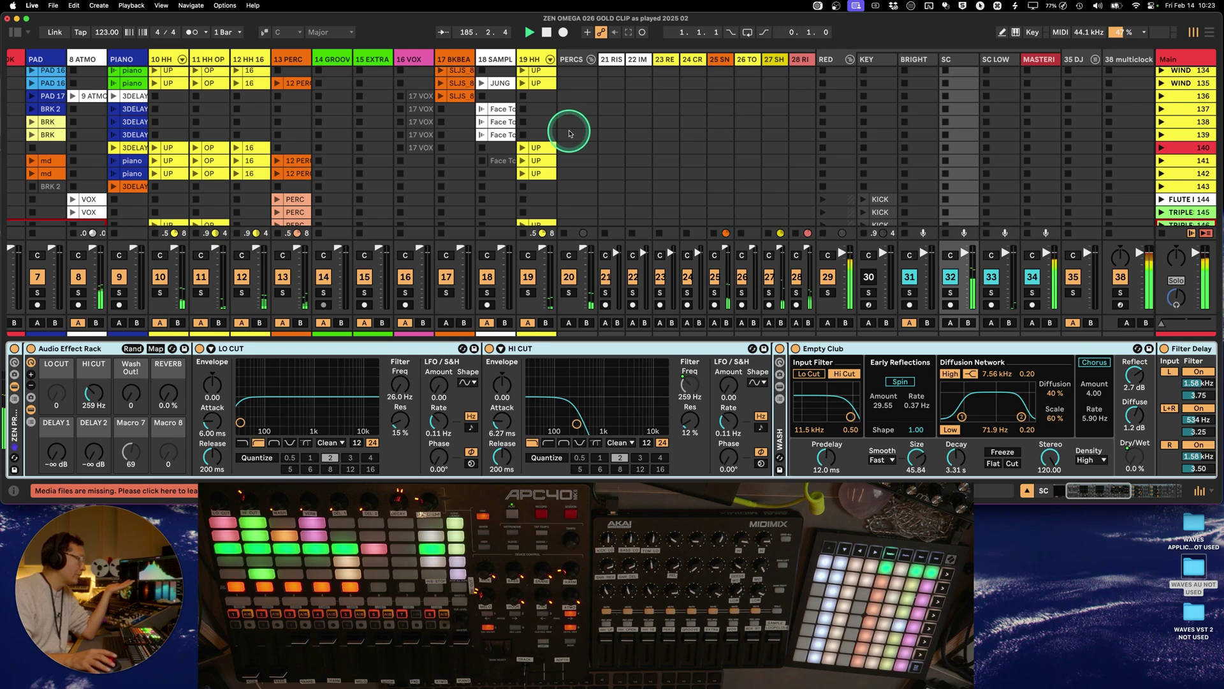
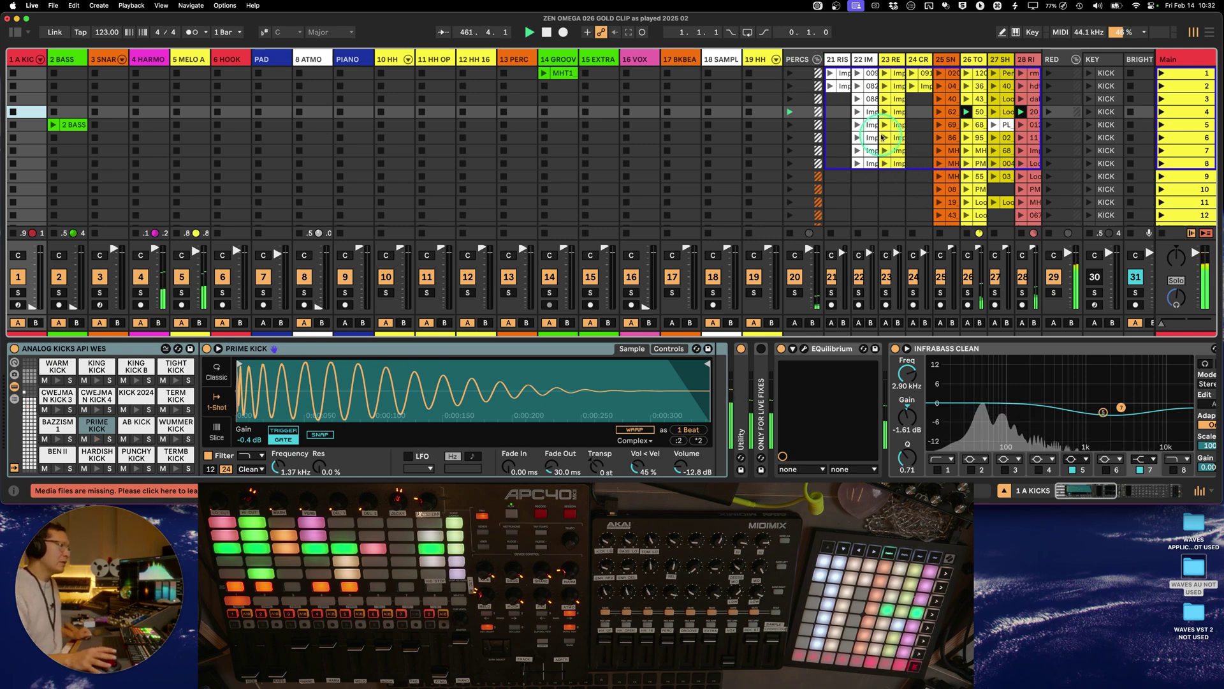
# - Inspect the devices on the 21 RISERS FX track and on the PERCS group
pyautogui.click(836, 58)
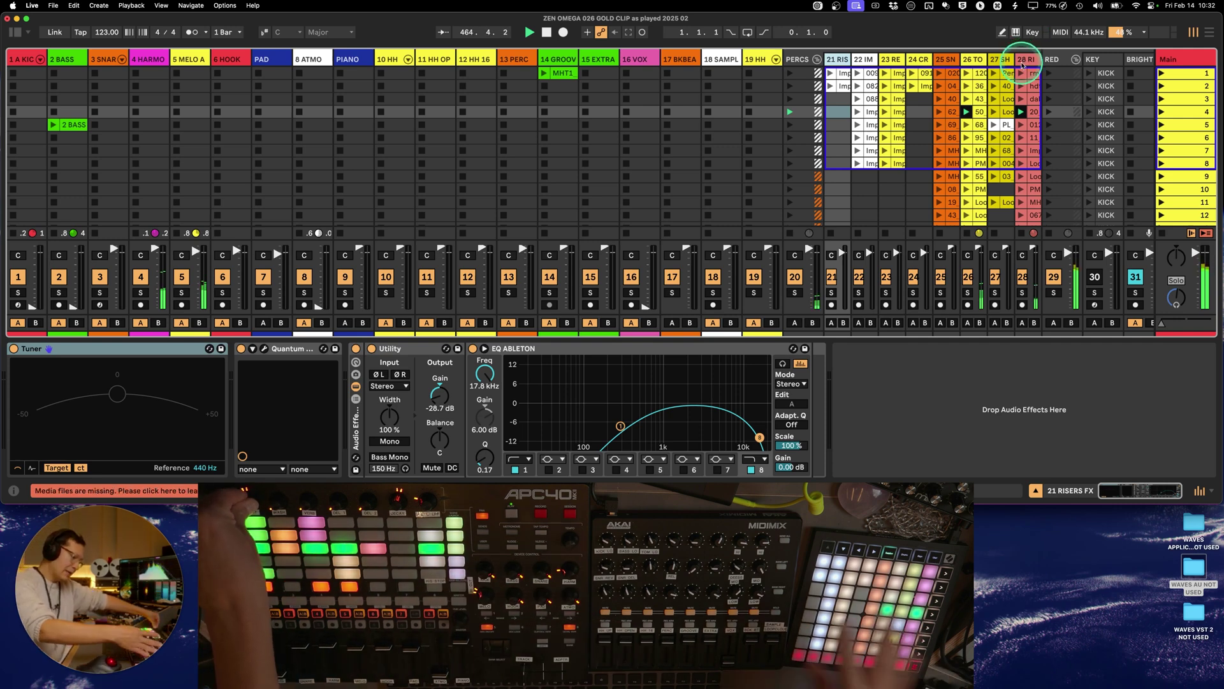
pyautogui.click(805, 60)
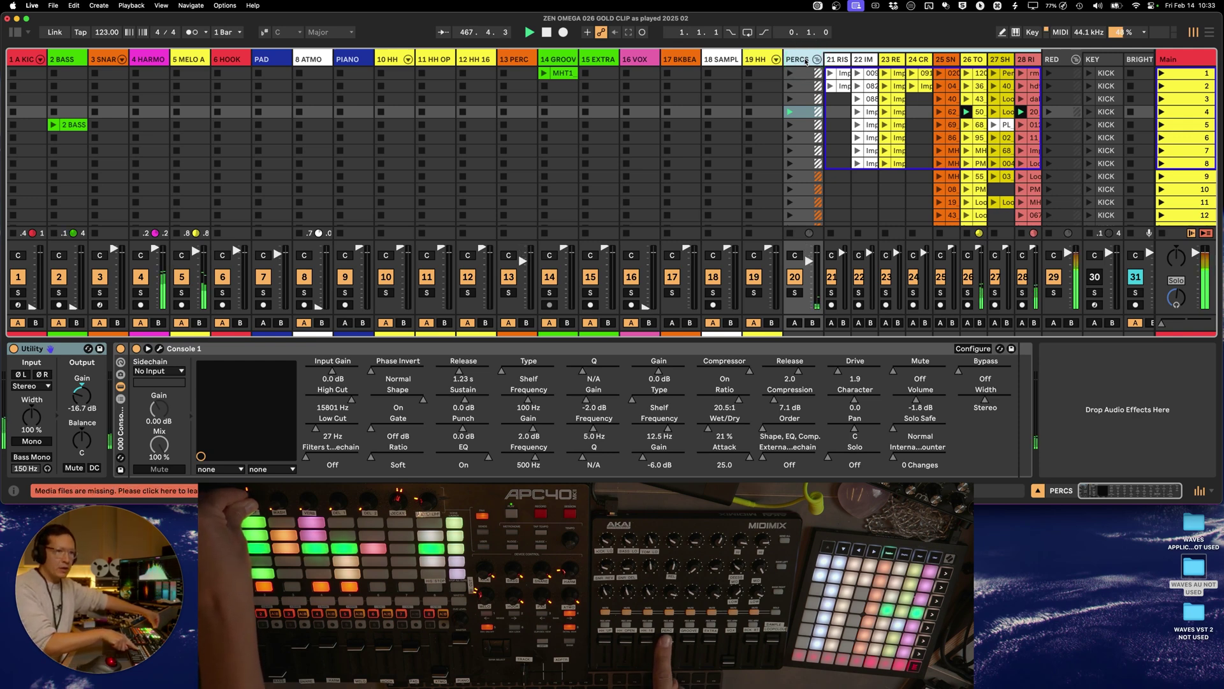
pyautogui.moveTo(957, 107); pyautogui.dragTo(529, 106)
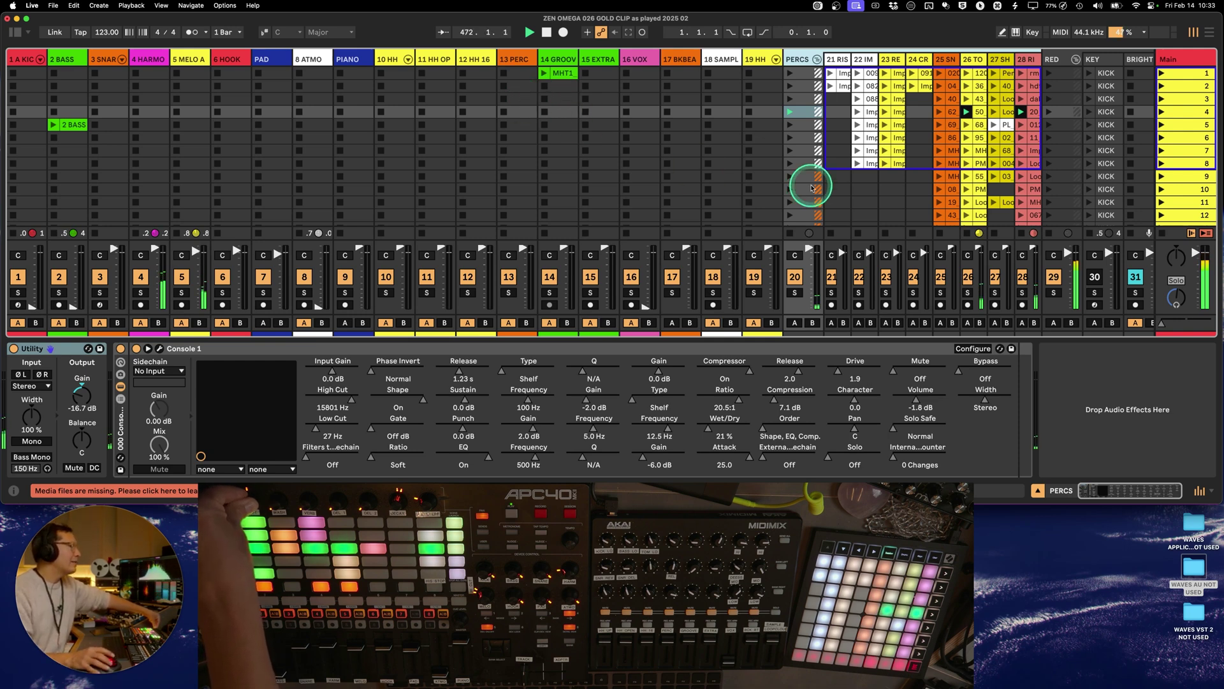
# - Select all tracks from 21 RISERS FX to 28 RIDE together and look through their clip slots across the lower scenes
pyautogui.click(838, 60)
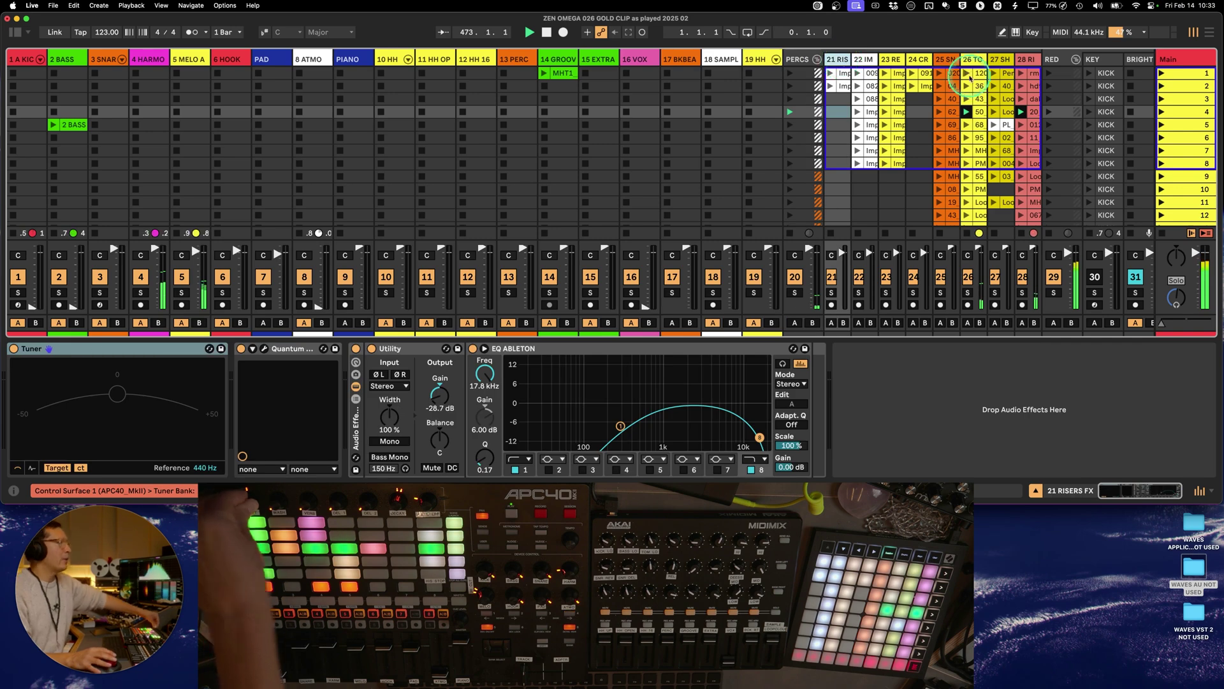
pyautogui.click(1030, 60)
pyautogui.scroll(-20, 1017, 111)
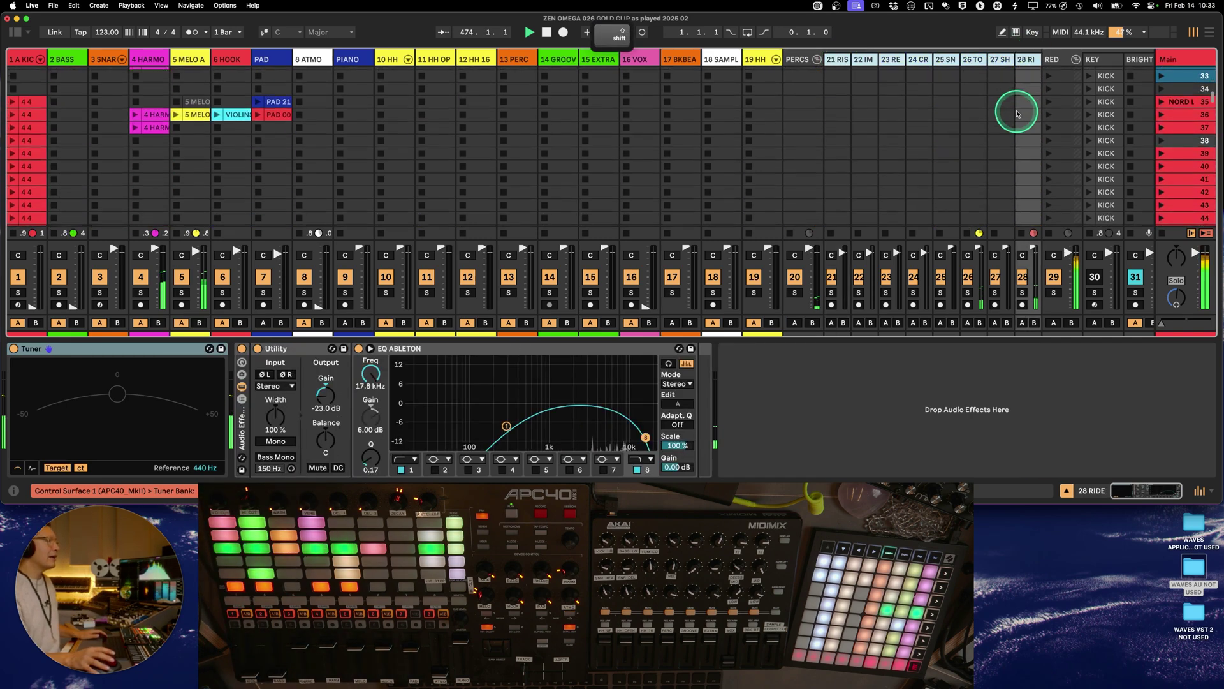
pyautogui.scroll(-6, 1018, 114)
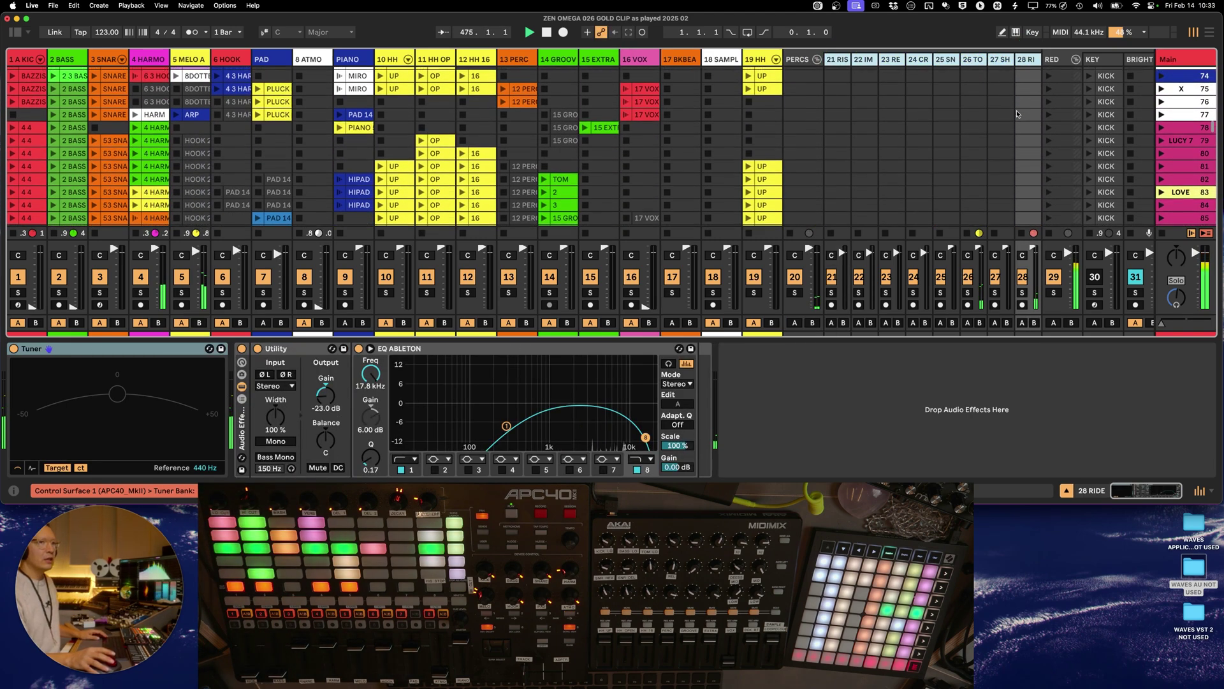
pyautogui.scroll(10, 974, 137)
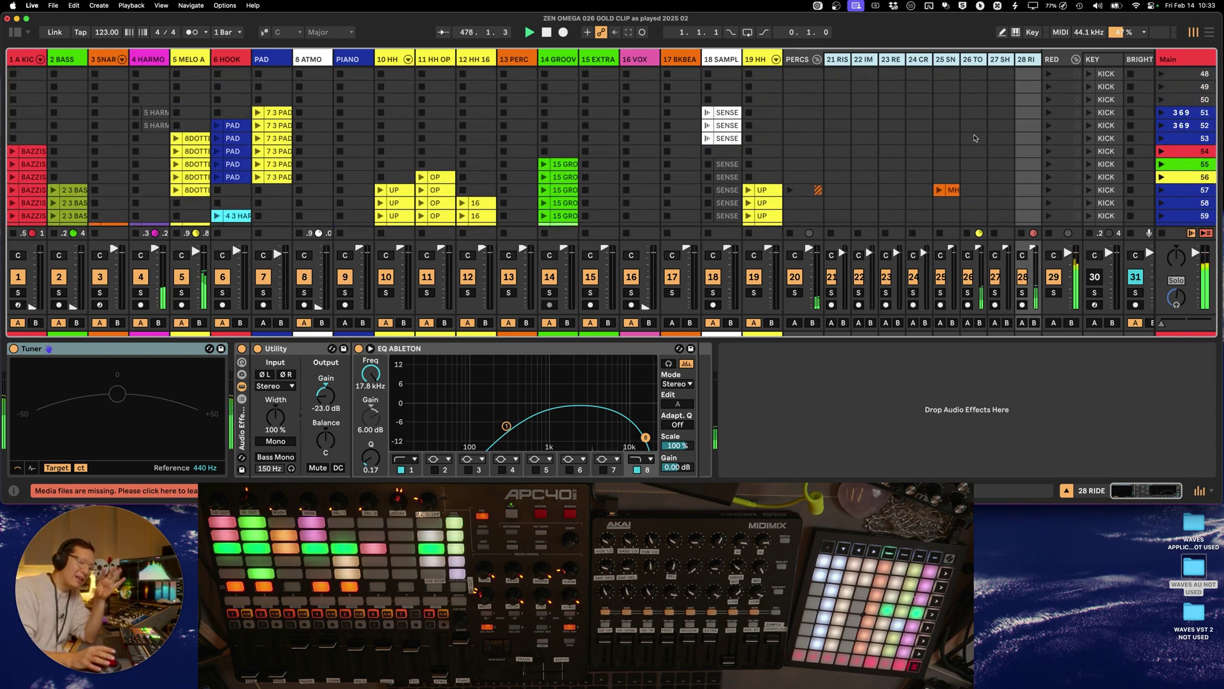
# - Look through the clip grid's scenes from scene 41 down to the FLUTE and TRIPLE scenes around 144
pyautogui.click(974, 138)
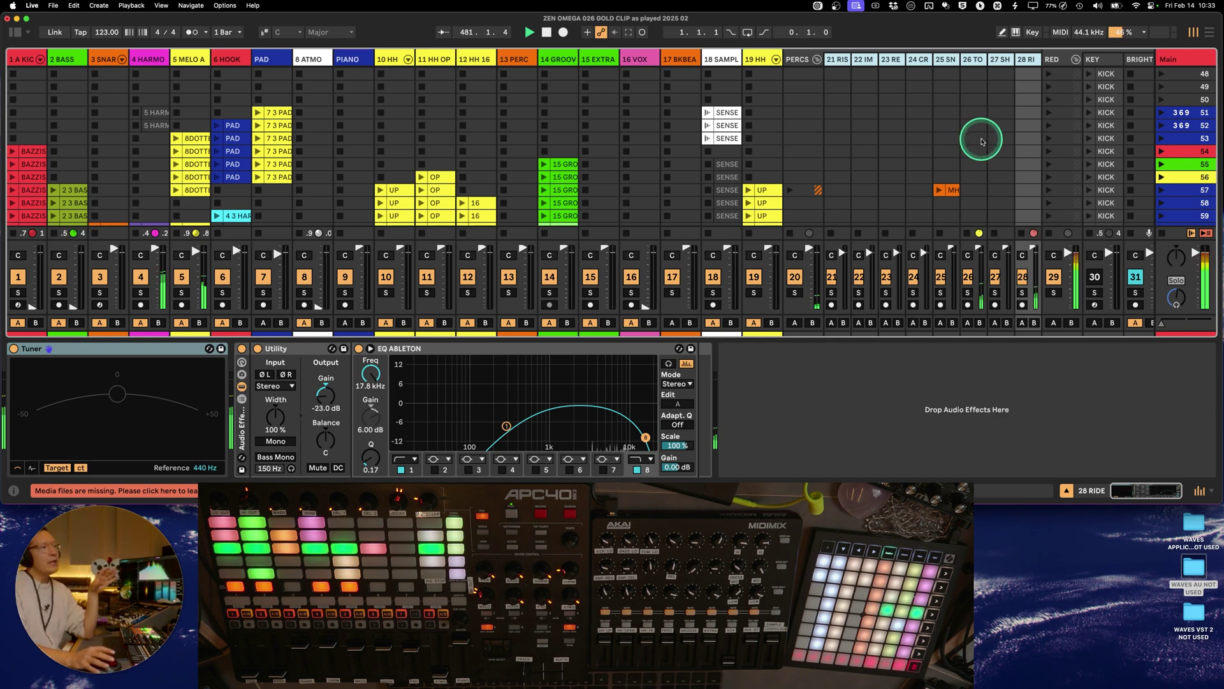
pyautogui.scroll(4, 982, 141)
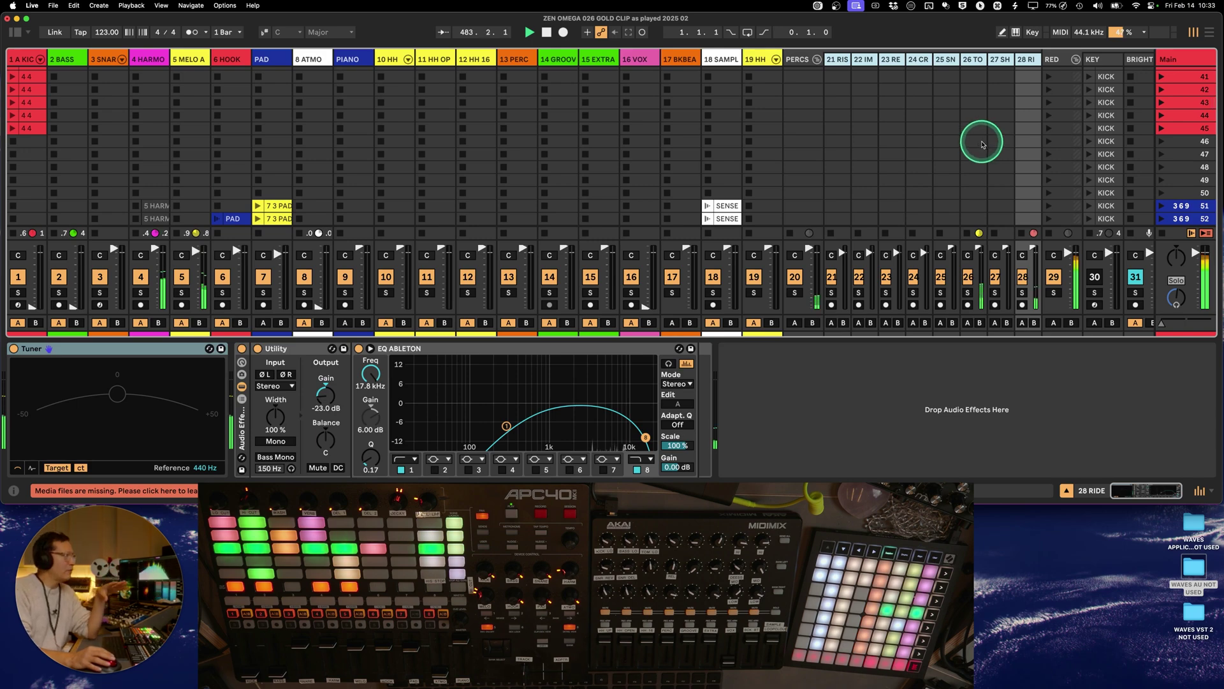
pyautogui.scroll(-15, 982, 141)
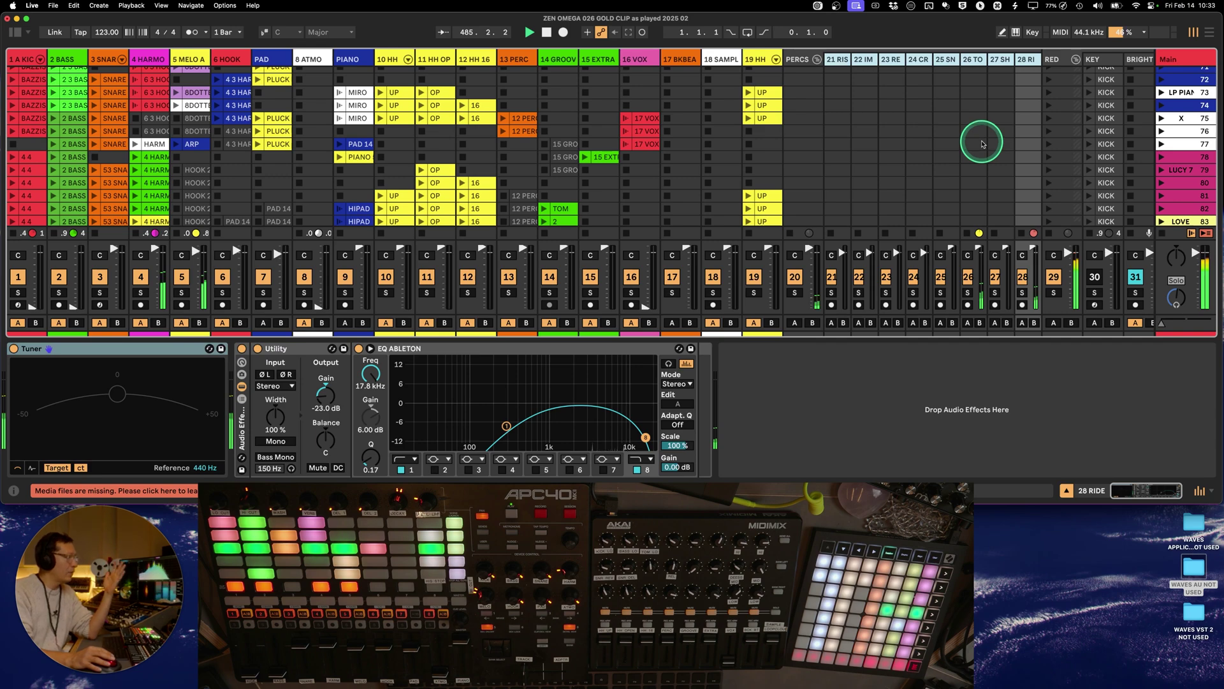
pyautogui.scroll(-20, 982, 142)
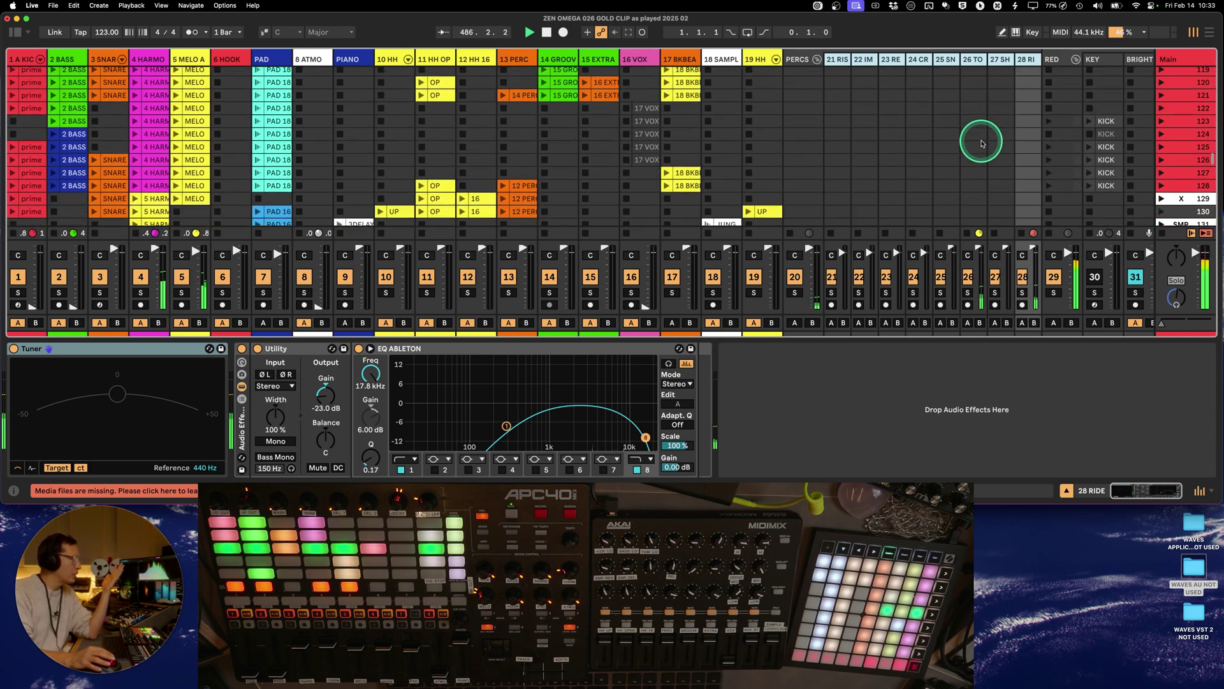
pyautogui.scroll(-7, 982, 142)
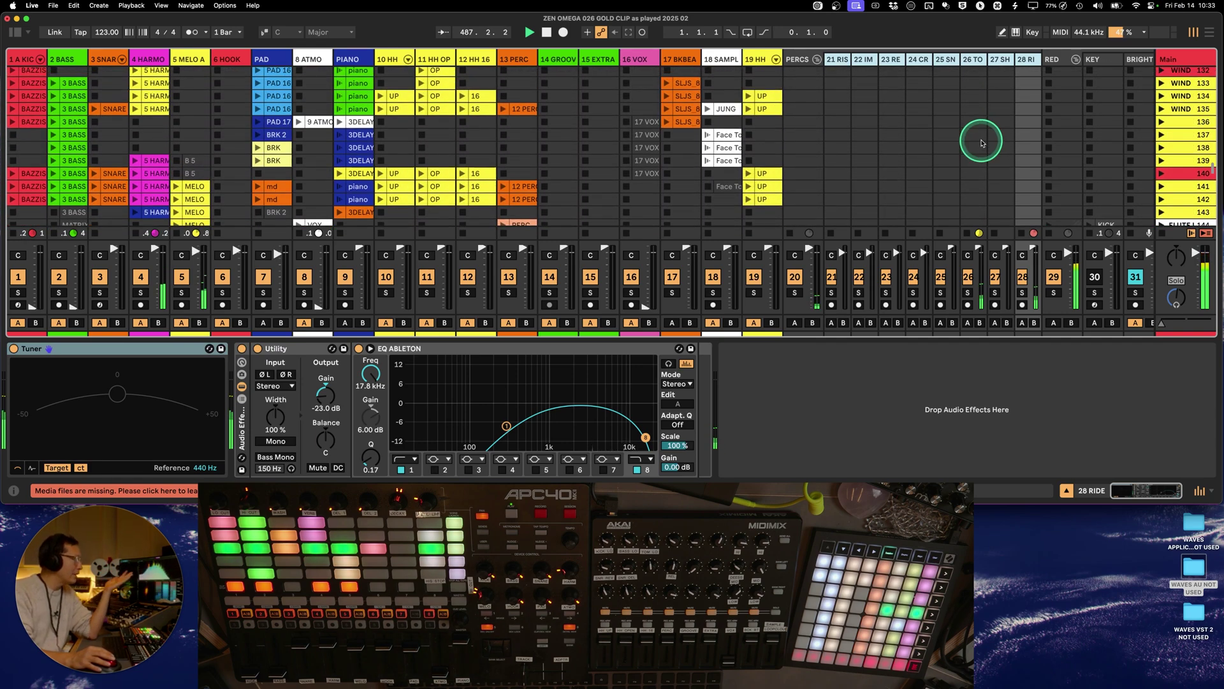
pyautogui.scroll(-4, 982, 142)
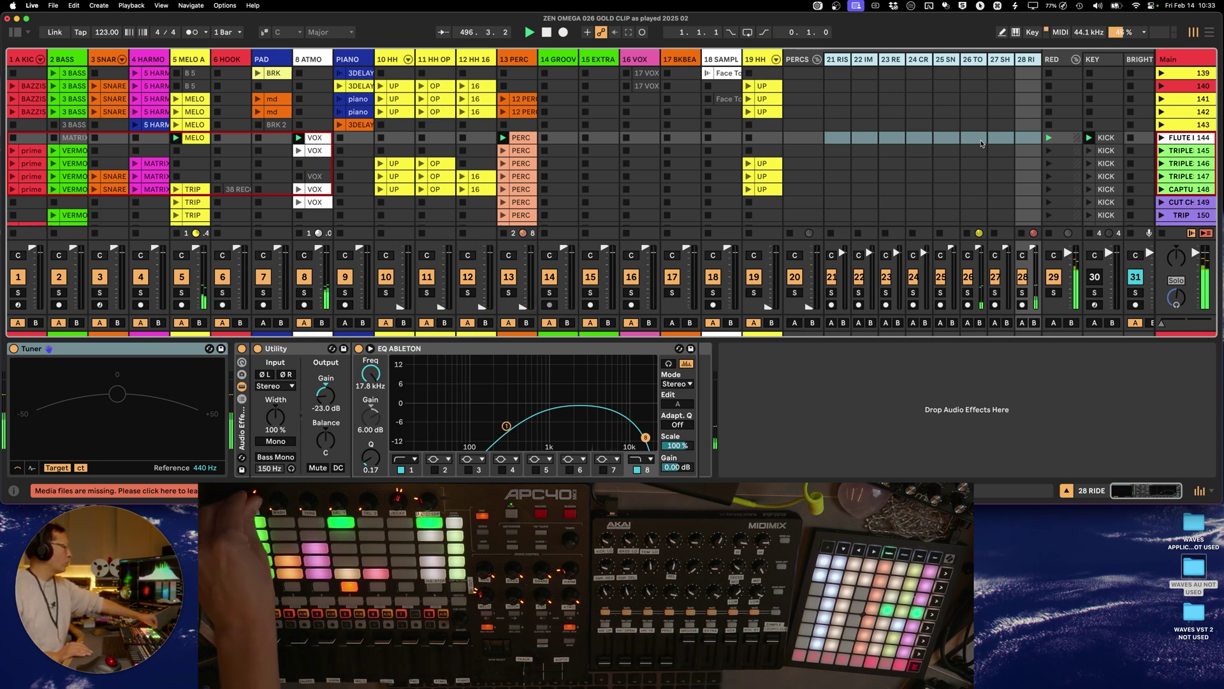
pyautogui.click(878, 194)
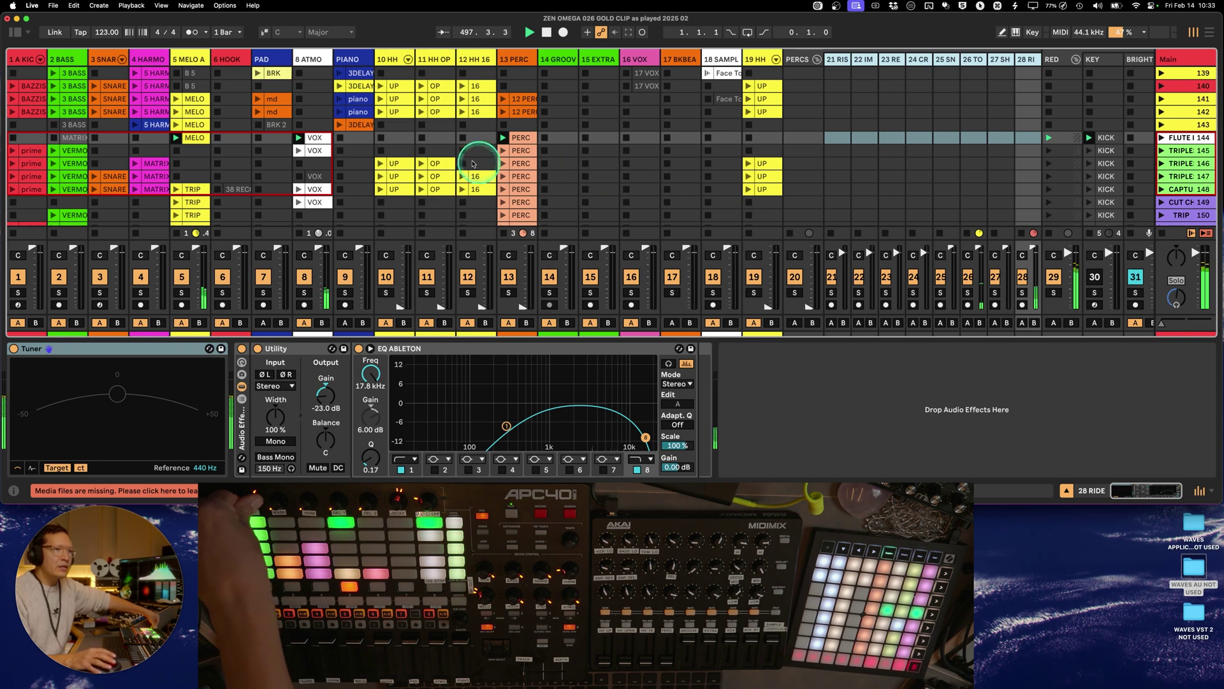
pyautogui.click(195, 139)
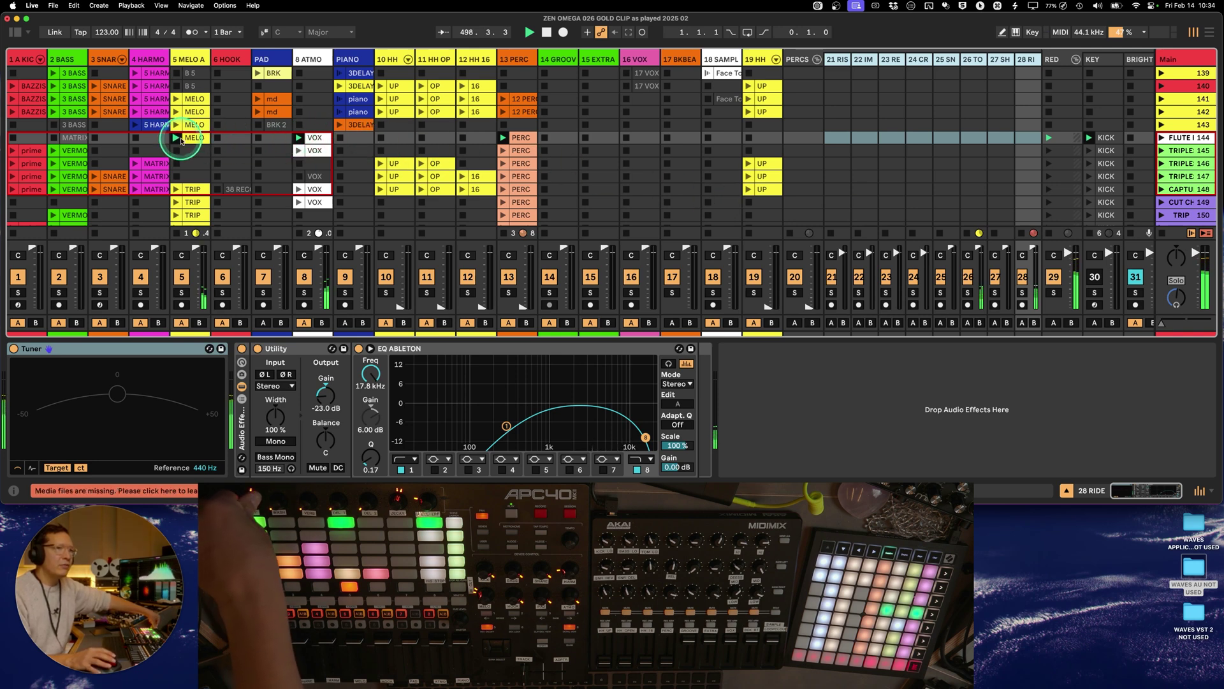
pyautogui.click(185, 143)
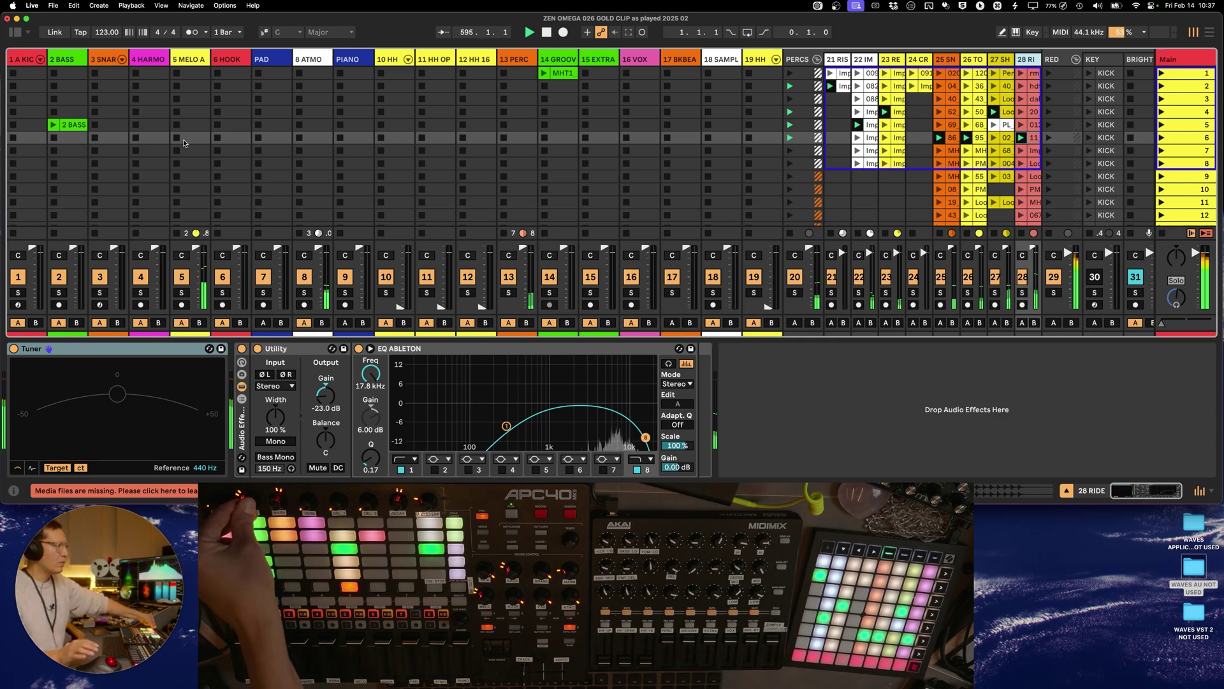
pyautogui.click(300, 143)
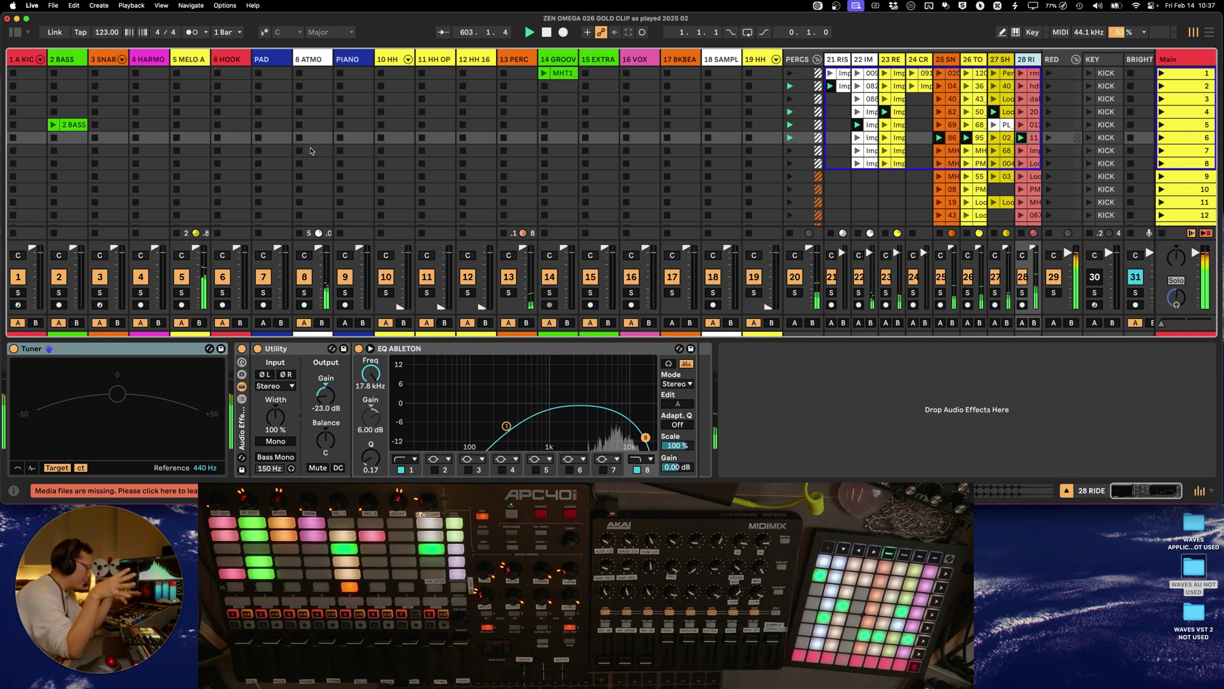
pyautogui.click(311, 151)
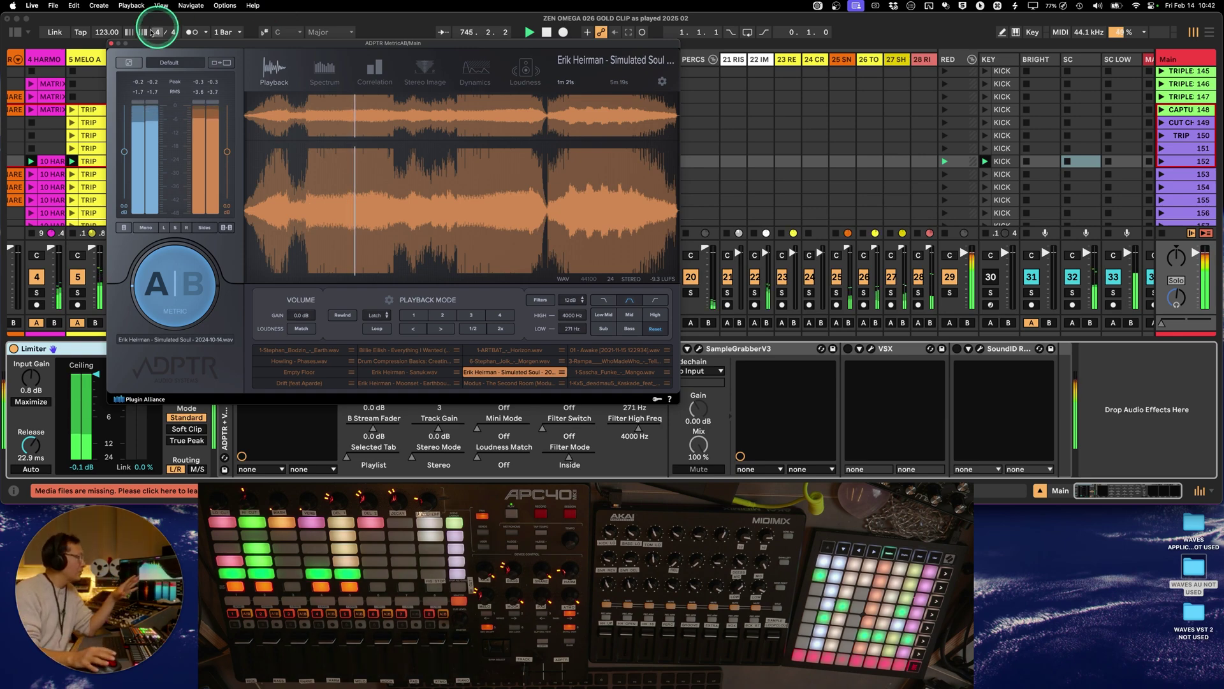
# - Close the ADPTR MetricAB plug-in window on the Main track
pyautogui.click(111, 43)
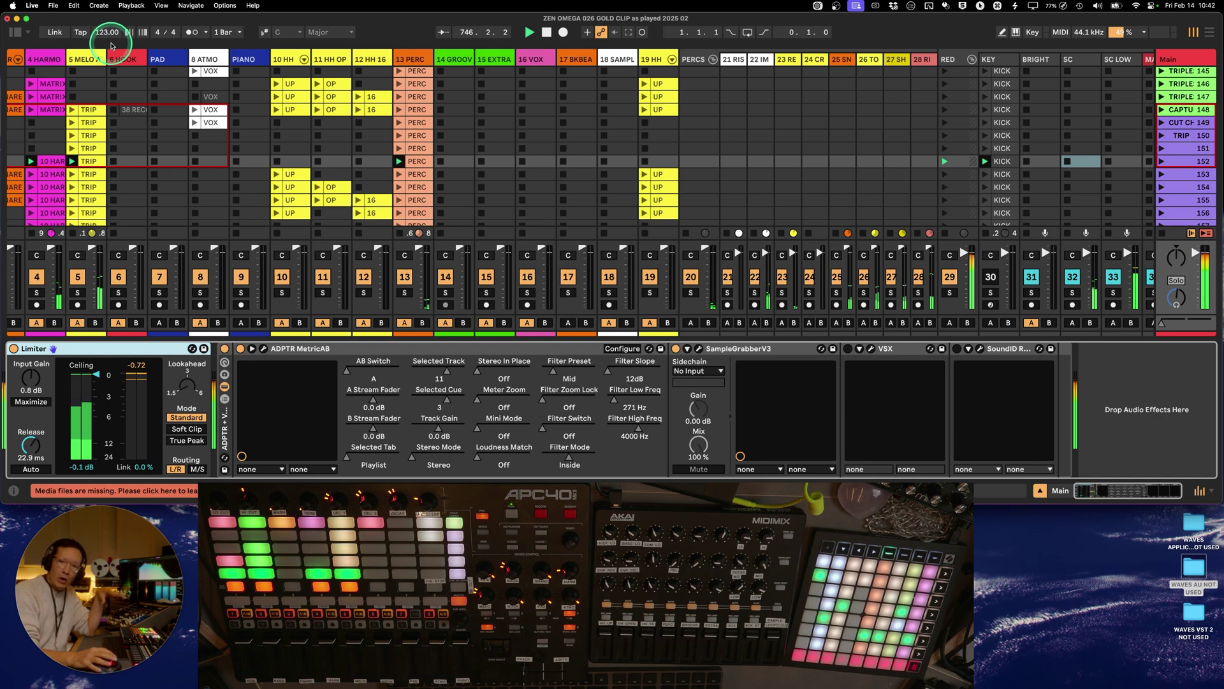